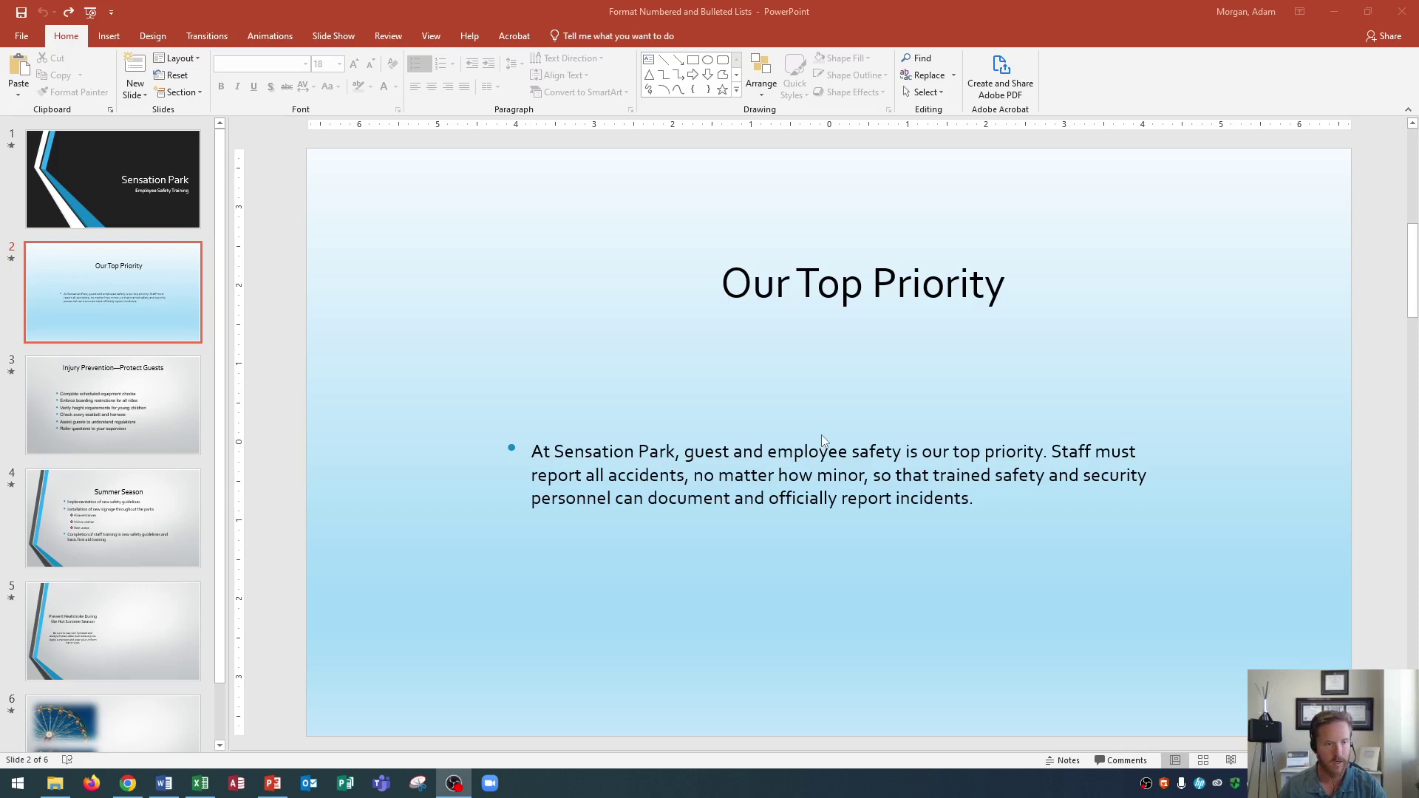
Select the whole safety paragraph text box on slide 2
click(776, 448)
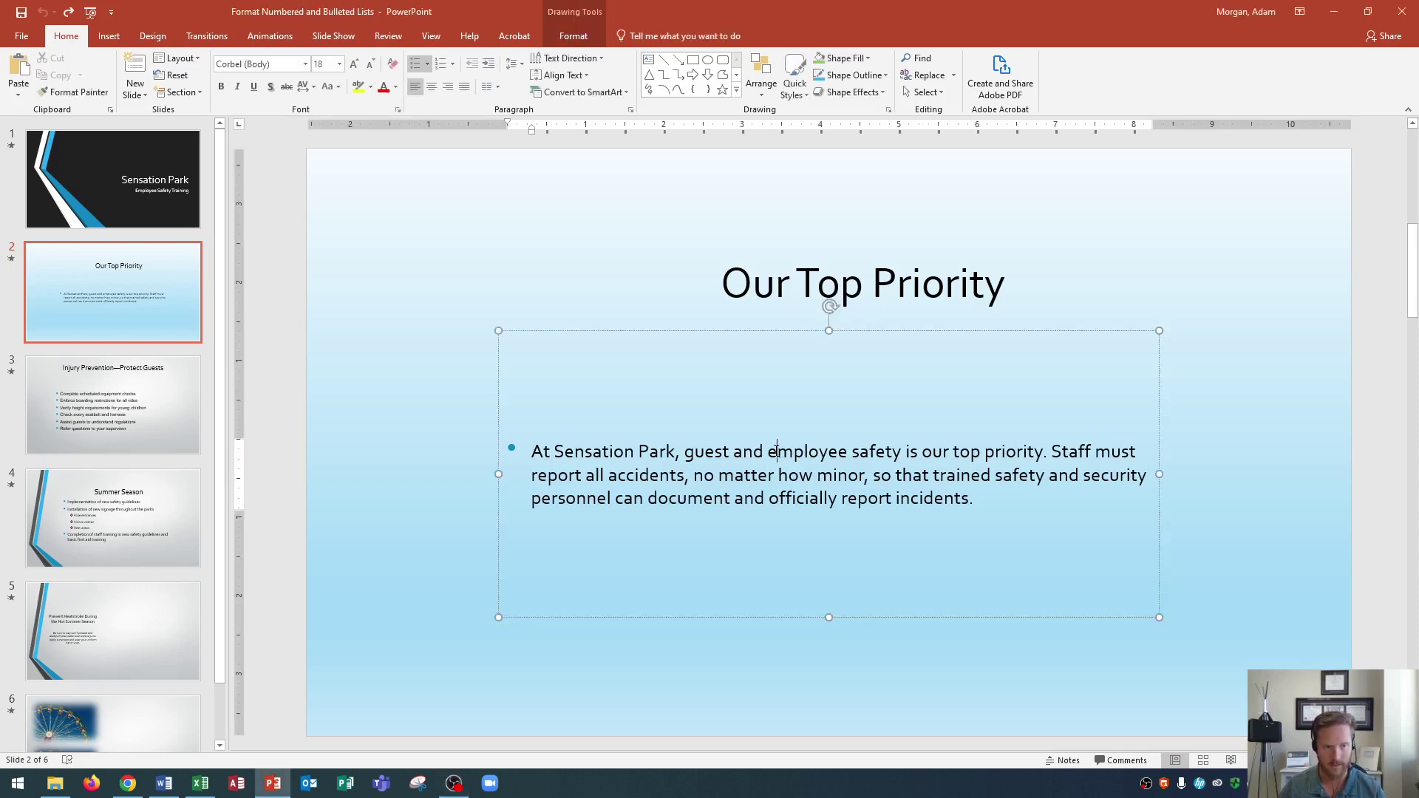
drag(973, 500, 532, 450)
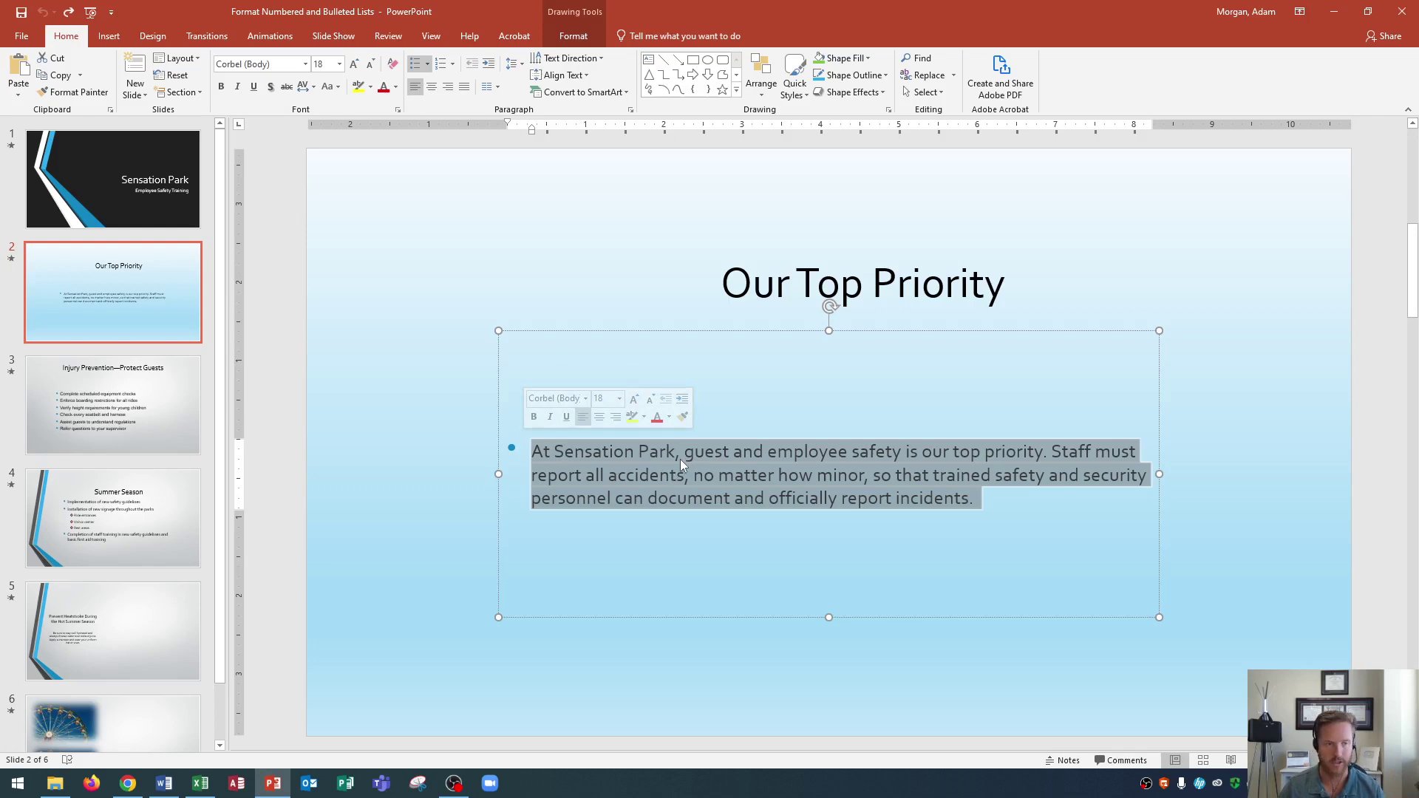
click(885, 452)
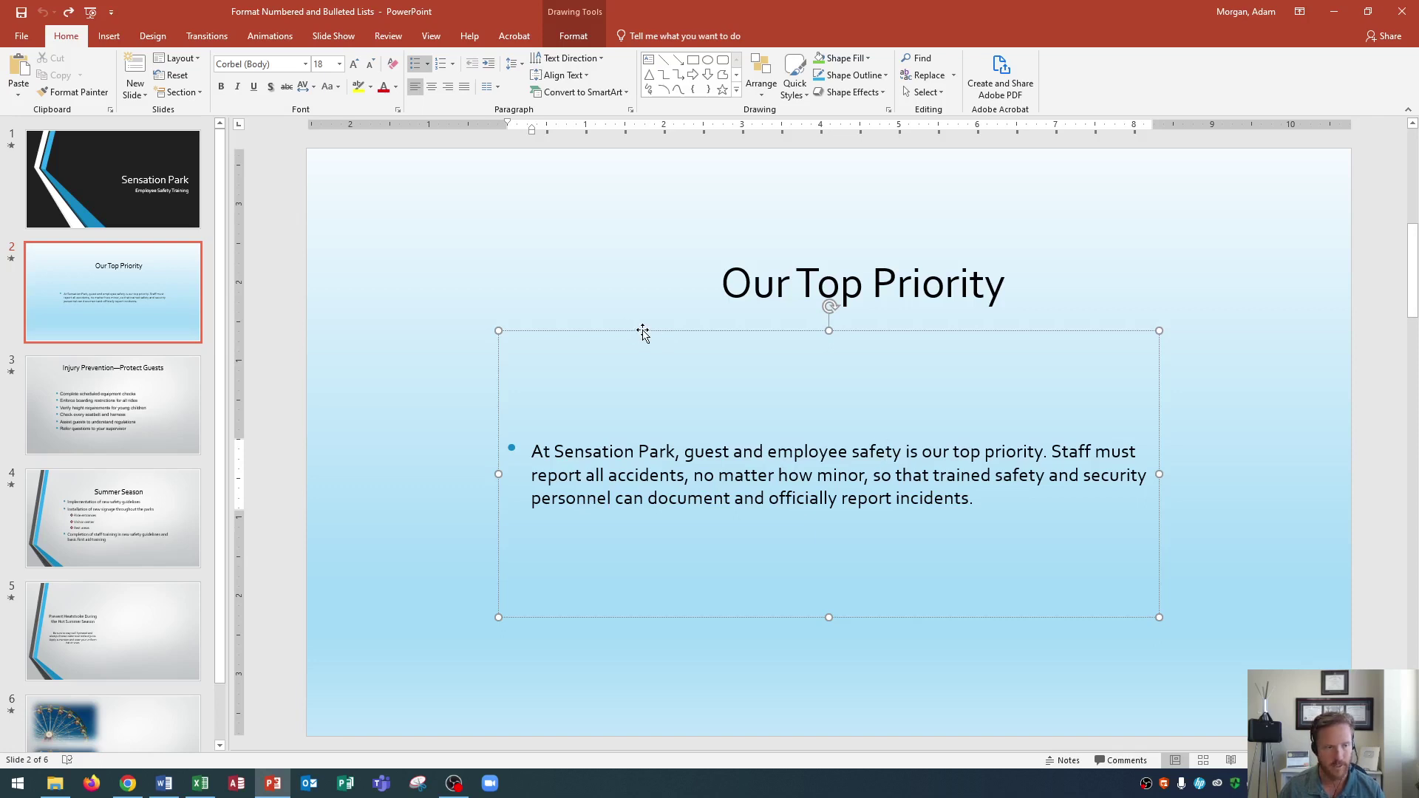
click(642, 331)
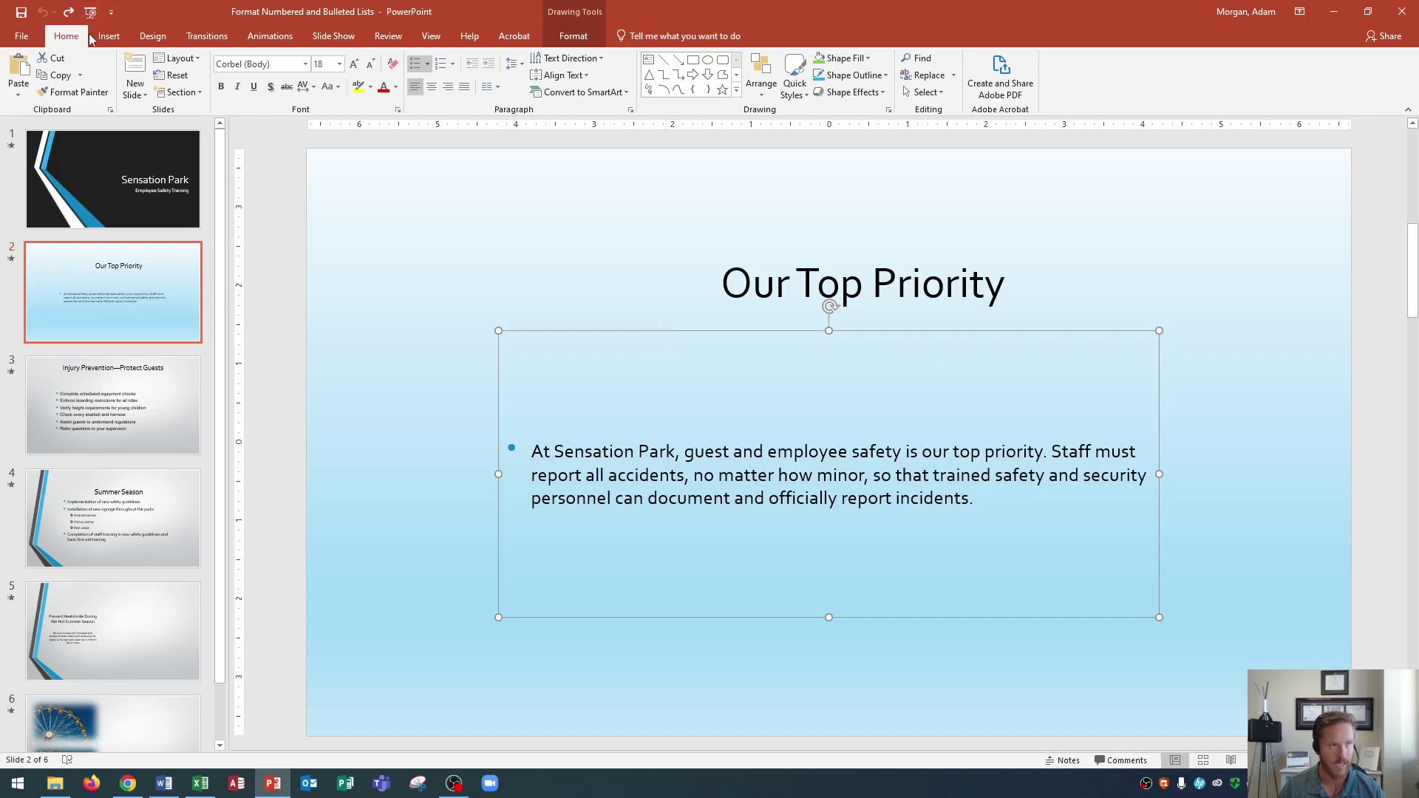
Make slide 2's paragraph 24 pt with no bullet, then move to slide 3, Injury Prevention—Protect Guests
click(339, 65)
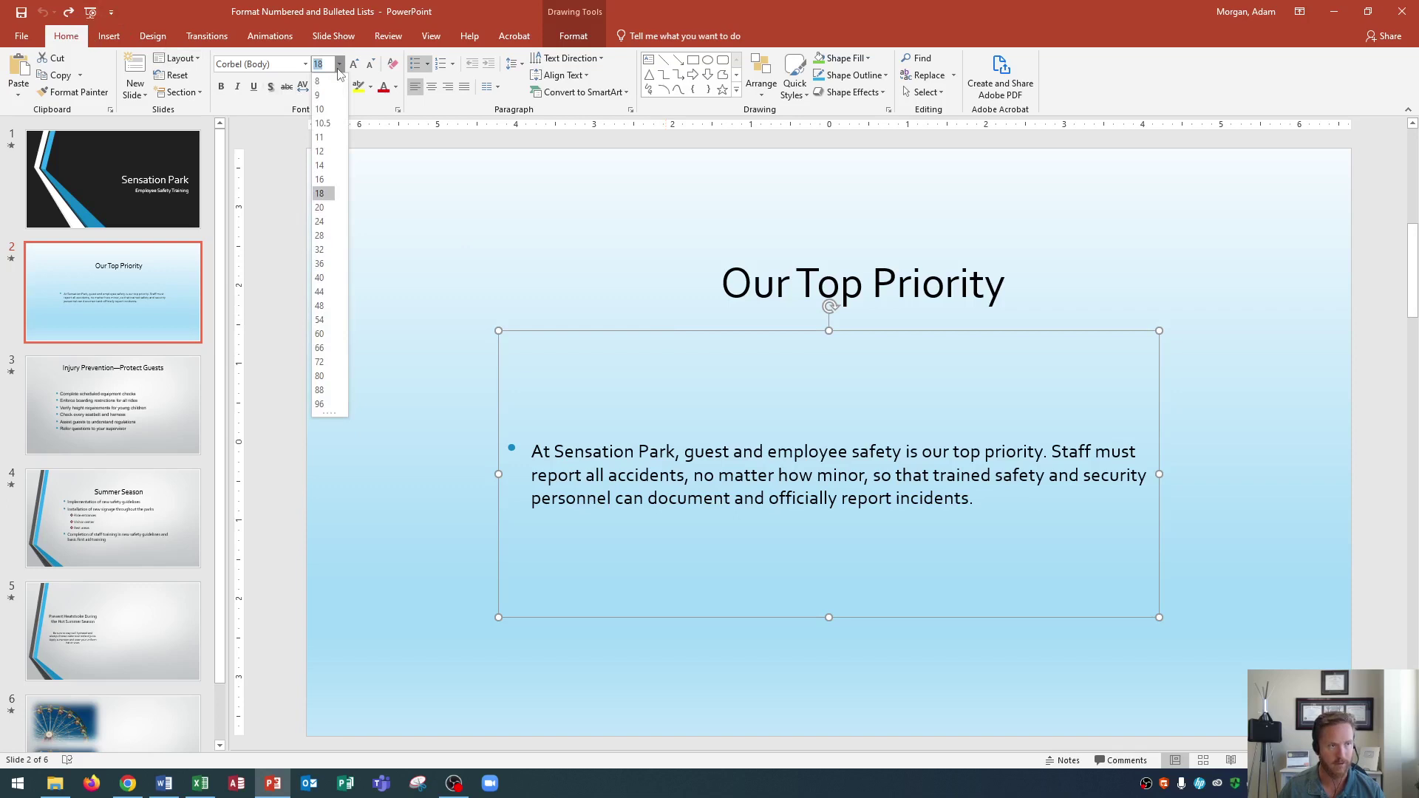
click(319, 222)
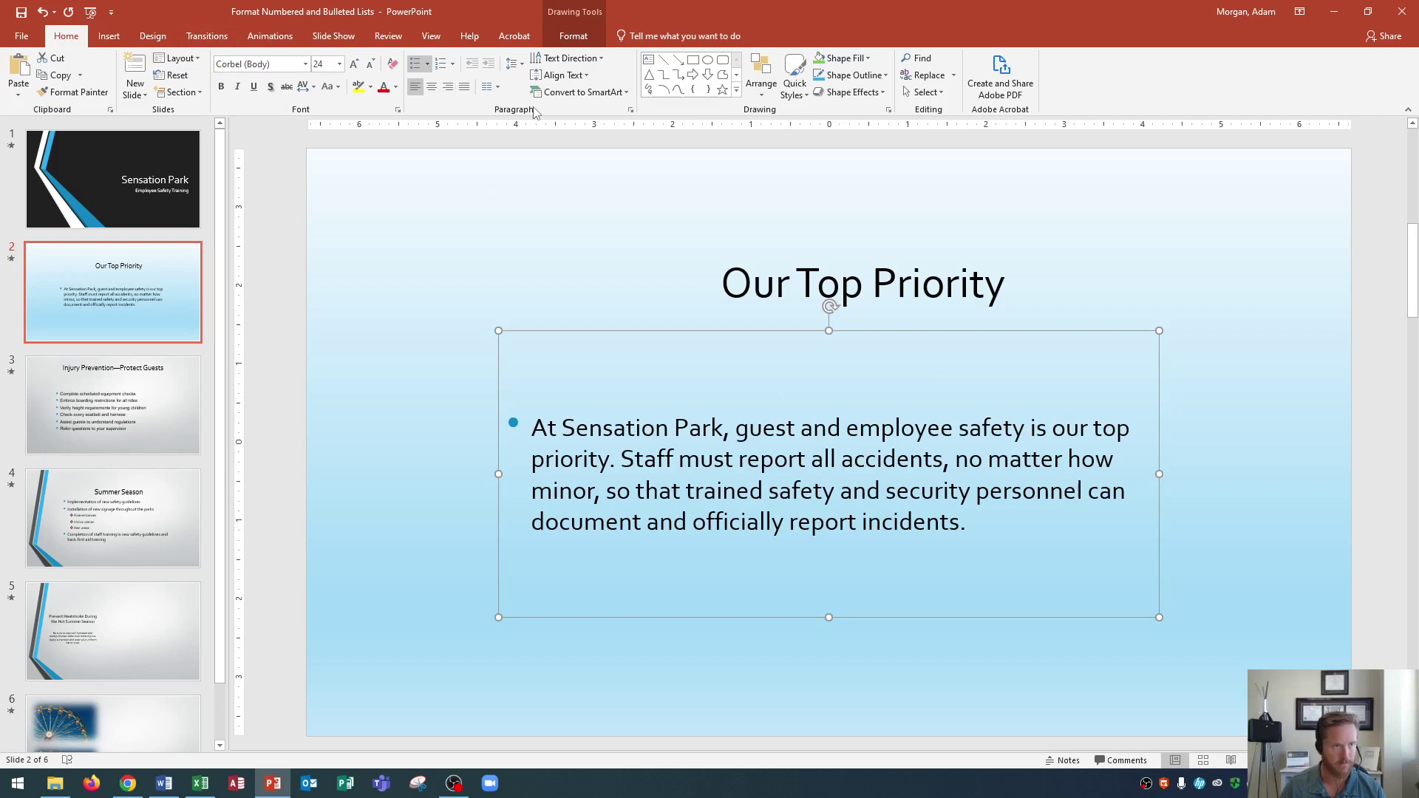
click(416, 65)
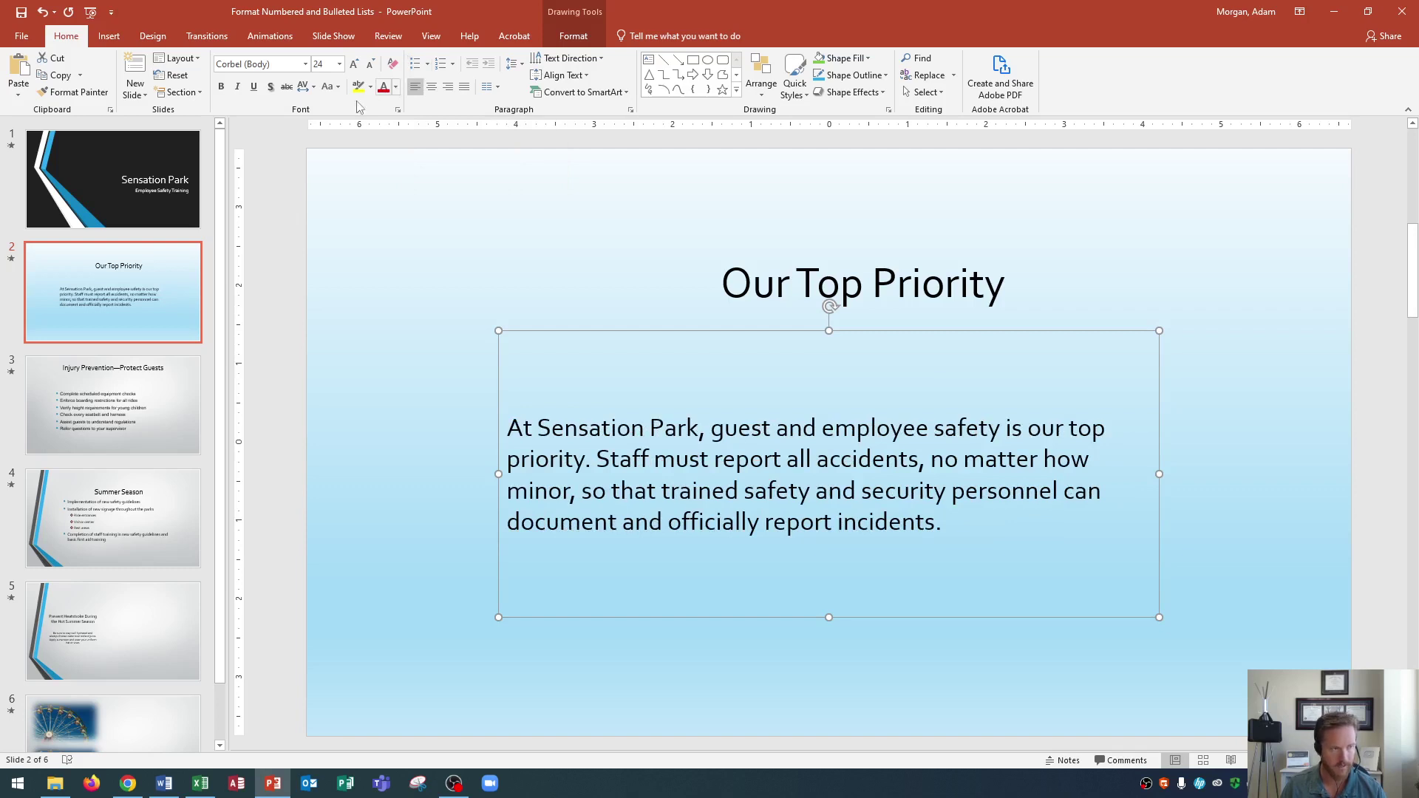
click(120, 385)
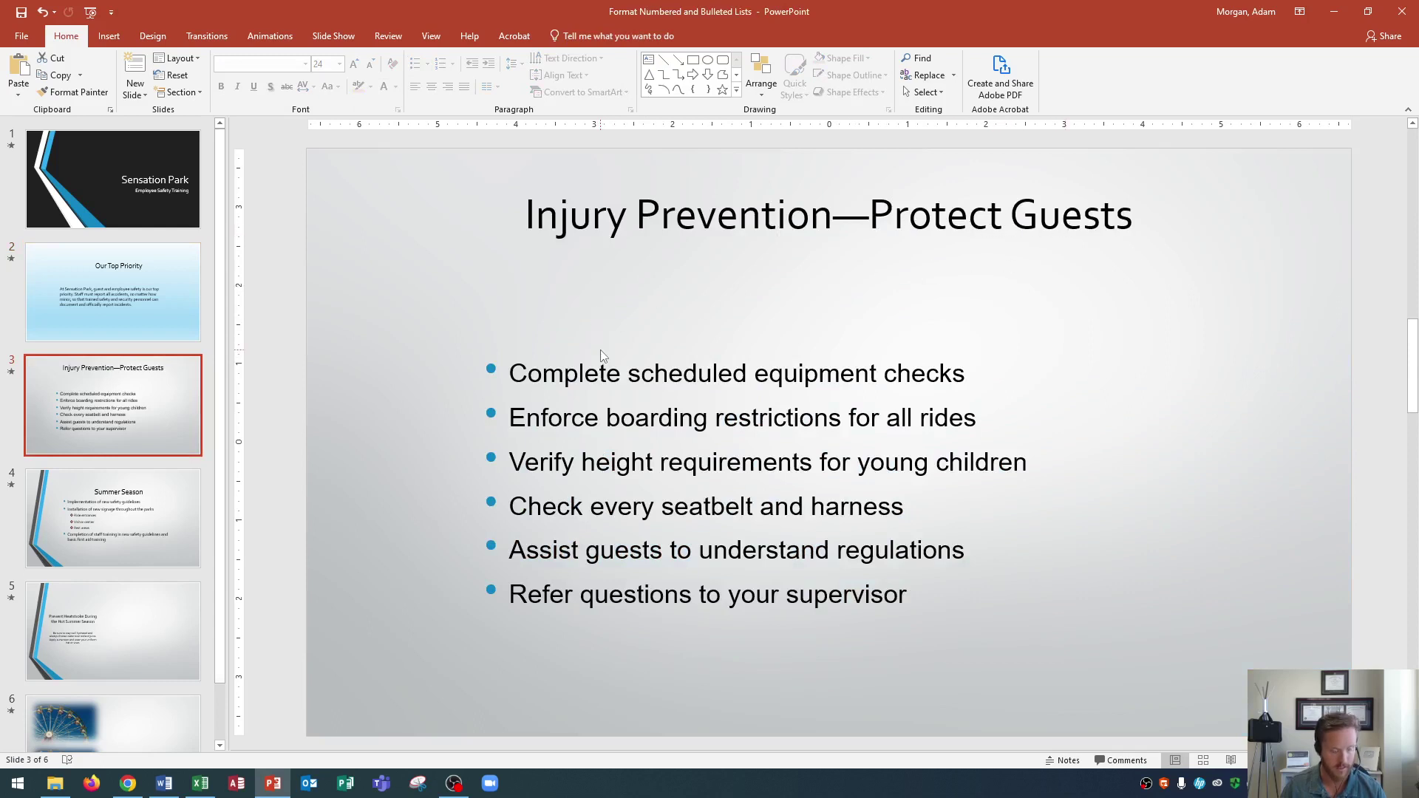
Number slide 3's six guest-safety items 1–6, then move to slide 4, Summer Season
click(640, 370)
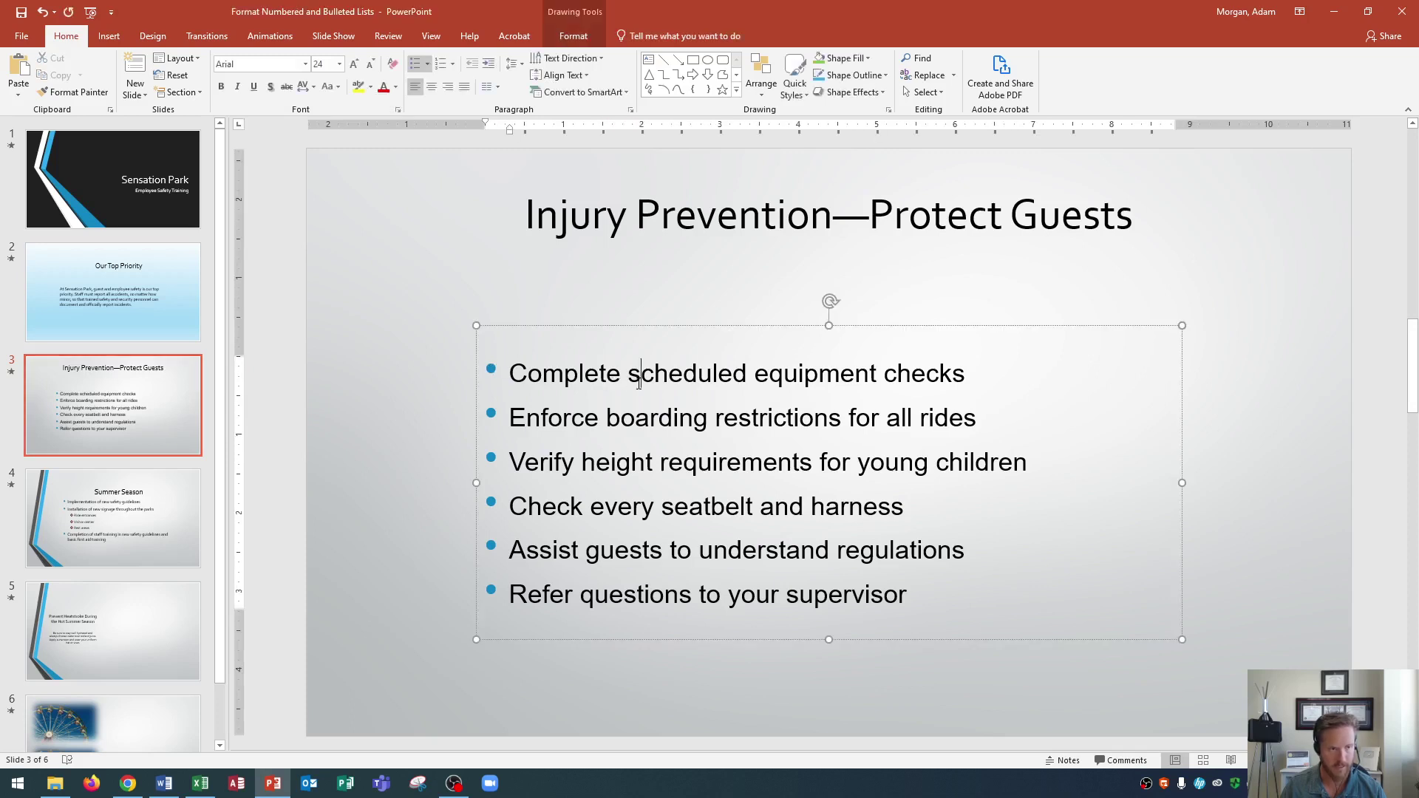
click(646, 326)
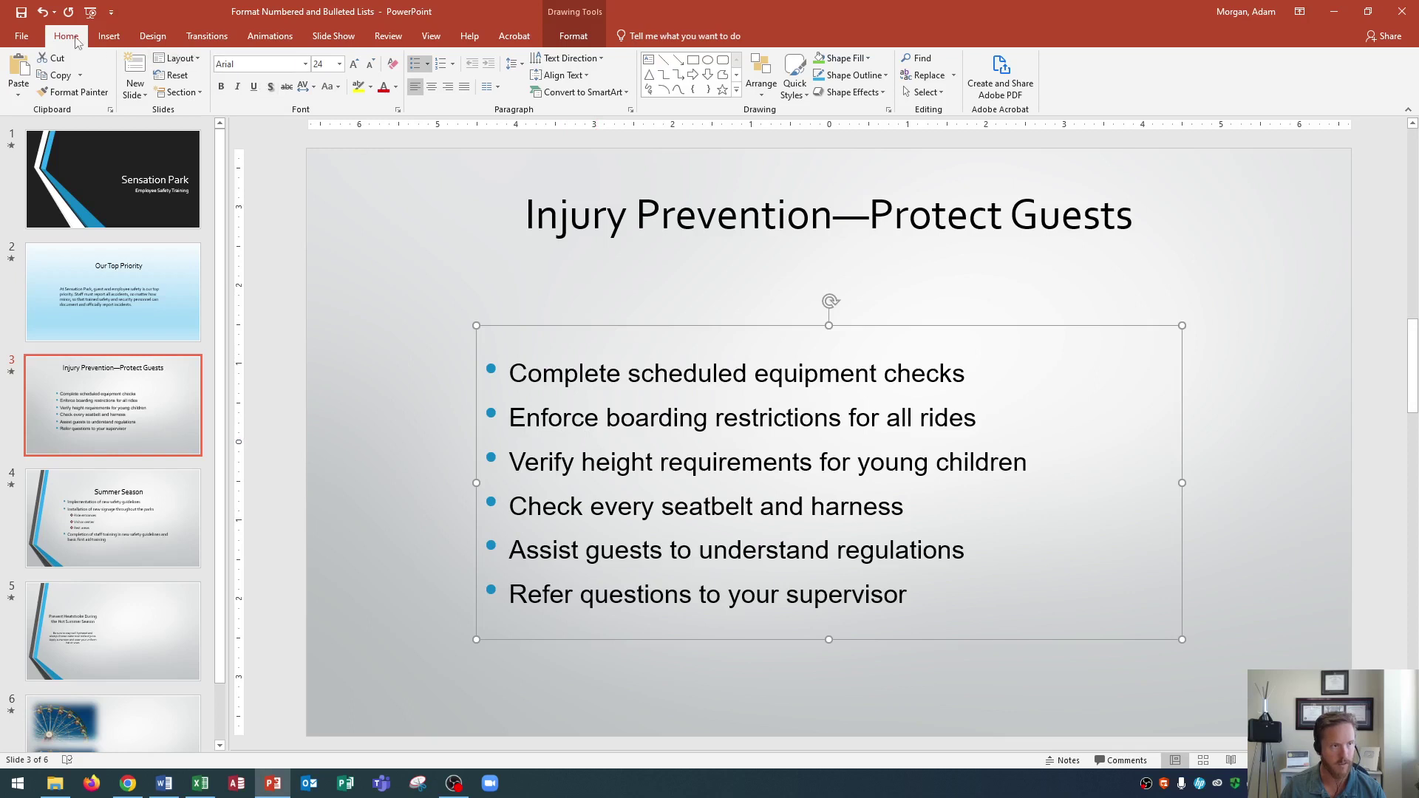
click(440, 65)
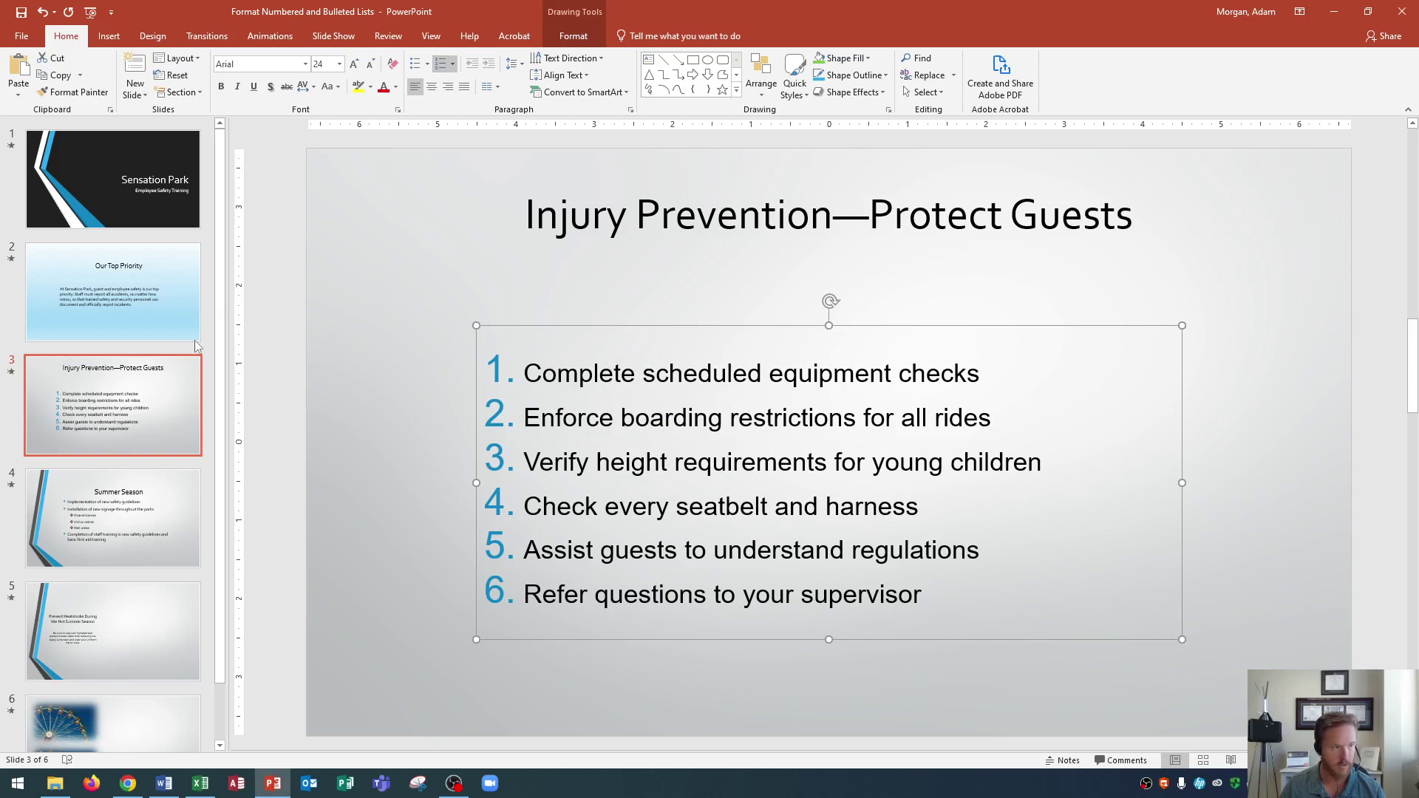
click(132, 501)
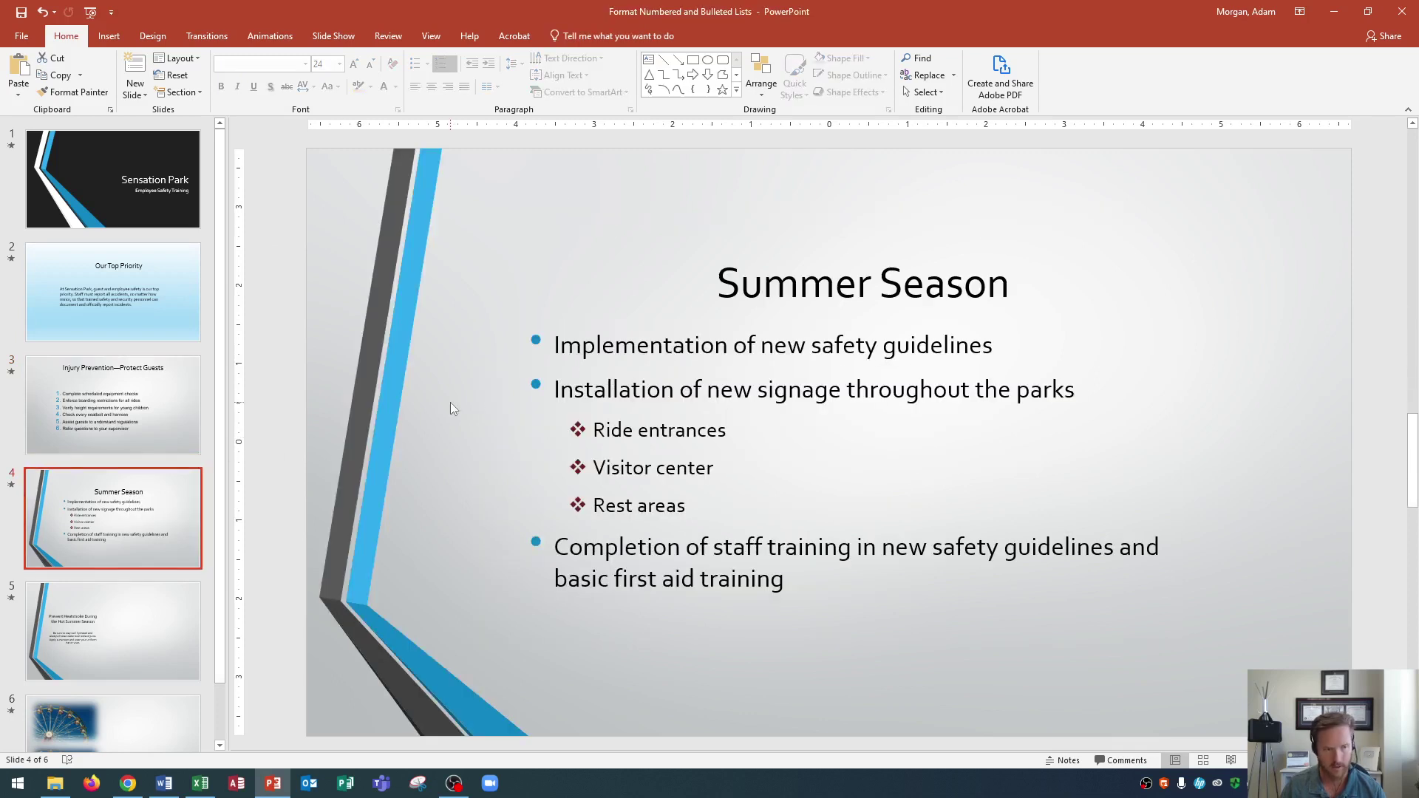
click(754, 400)
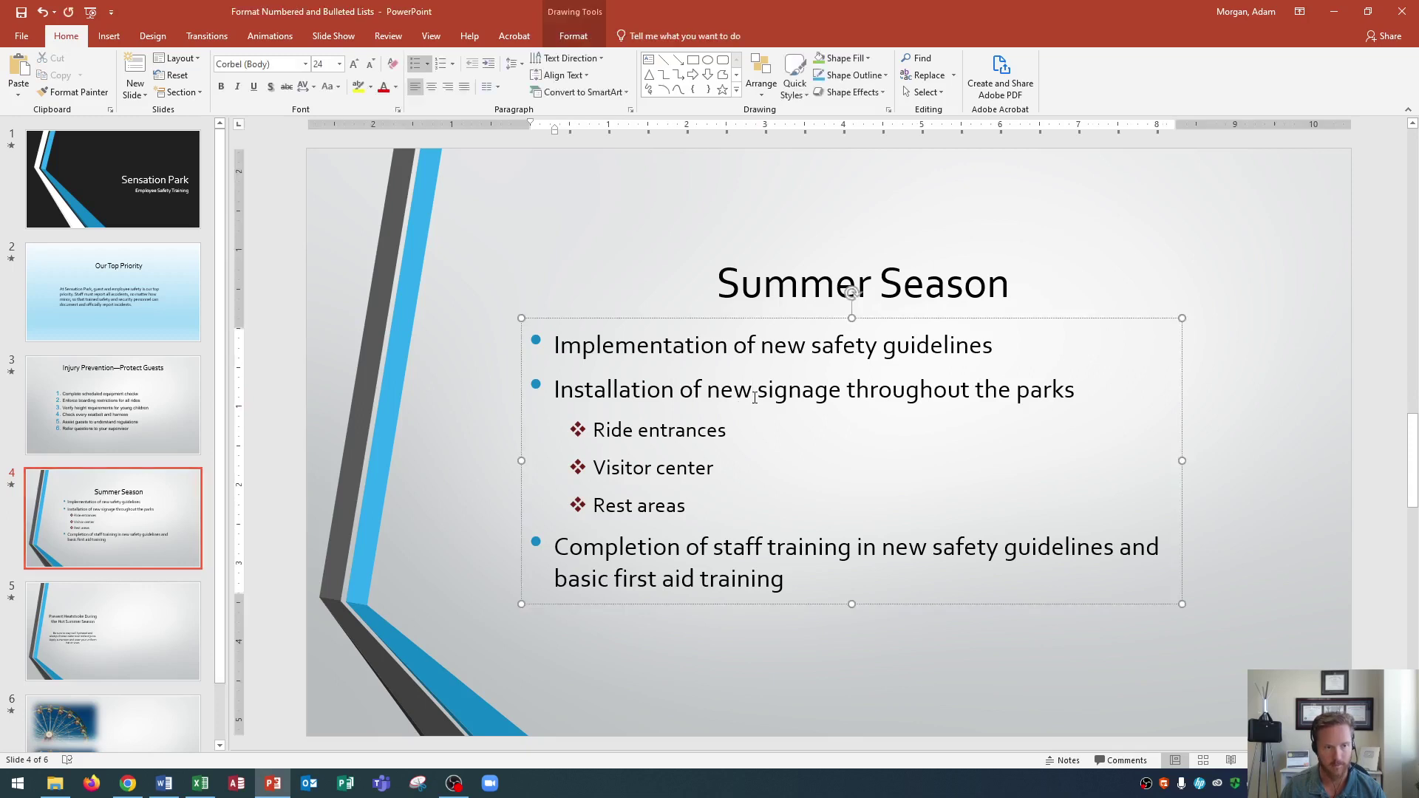
click(660, 319)
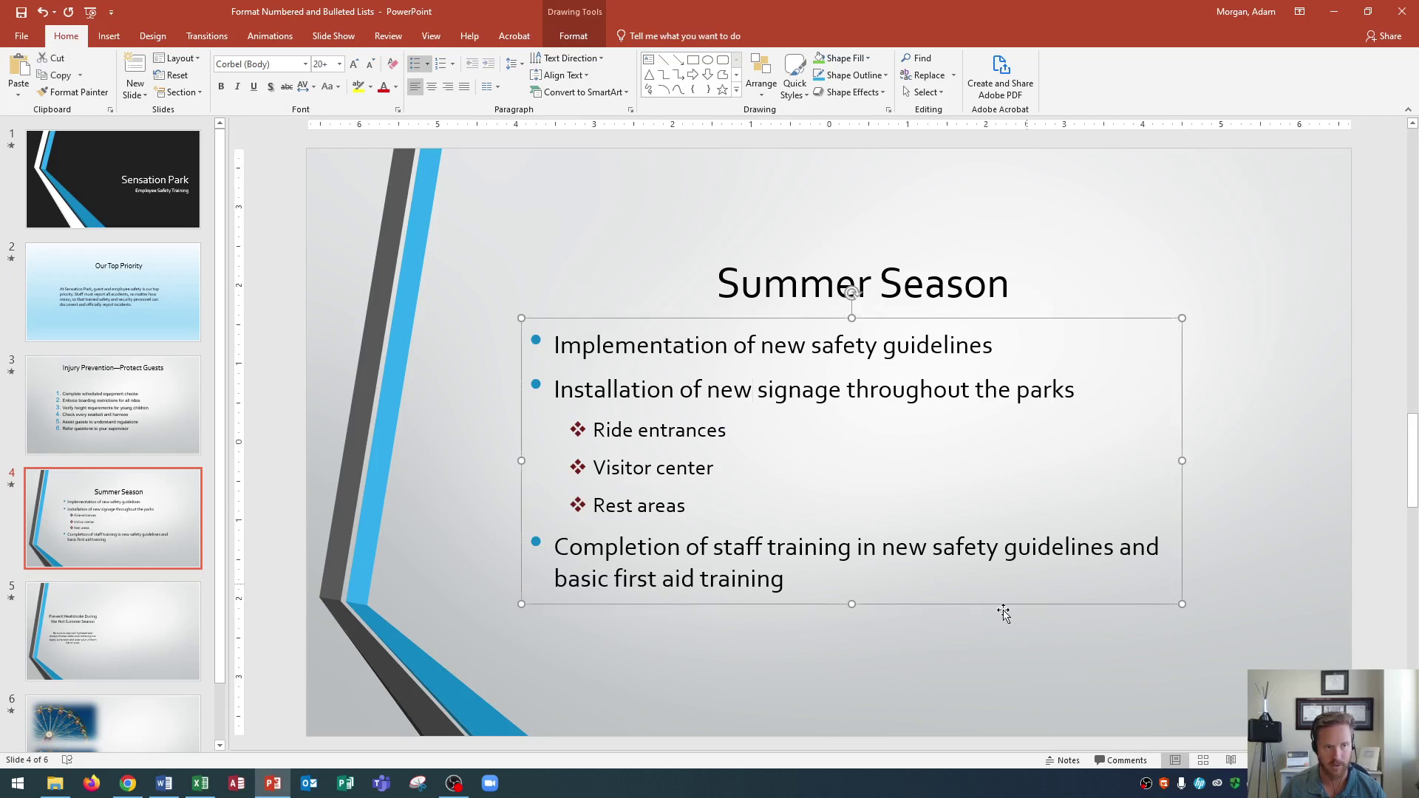
drag(703, 509, 584, 432)
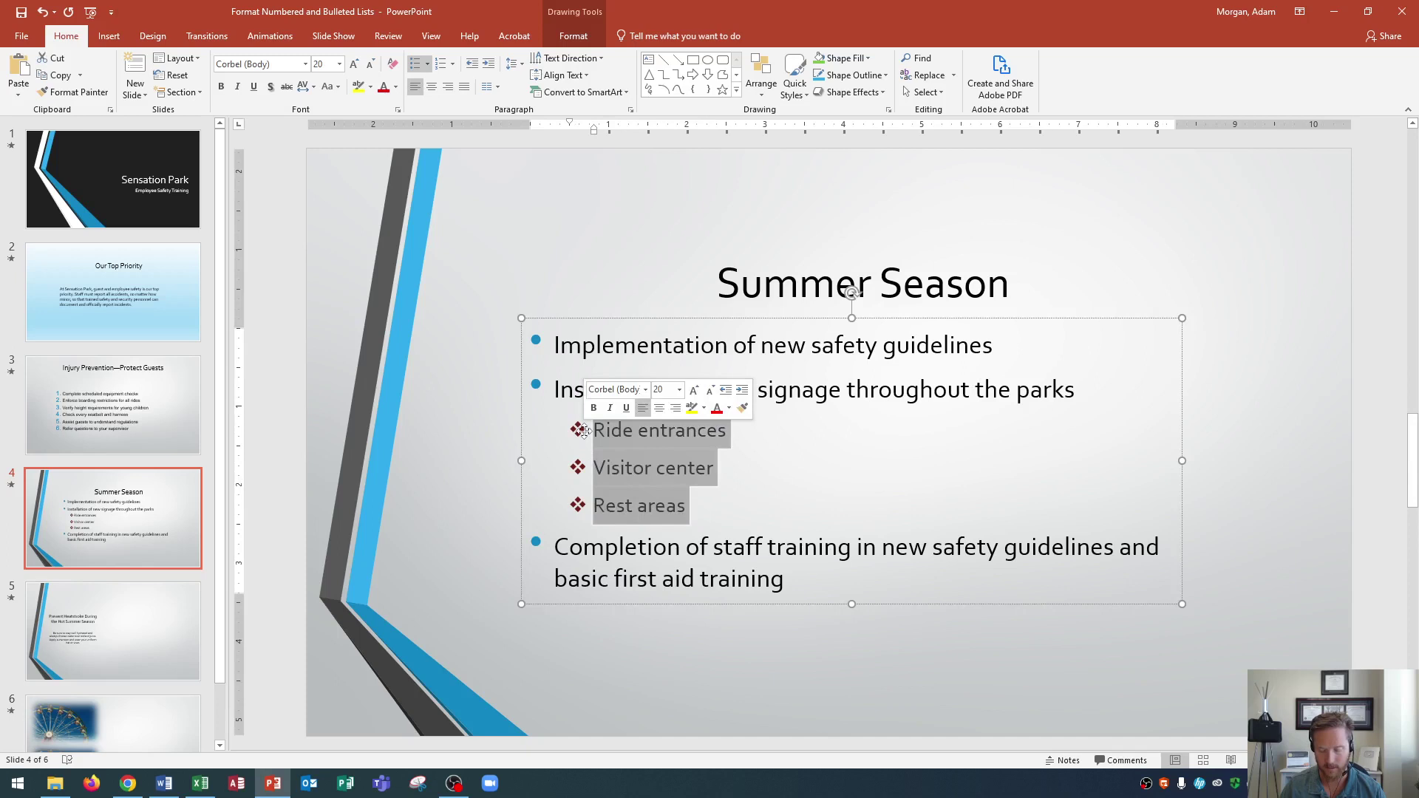
click(615, 436)
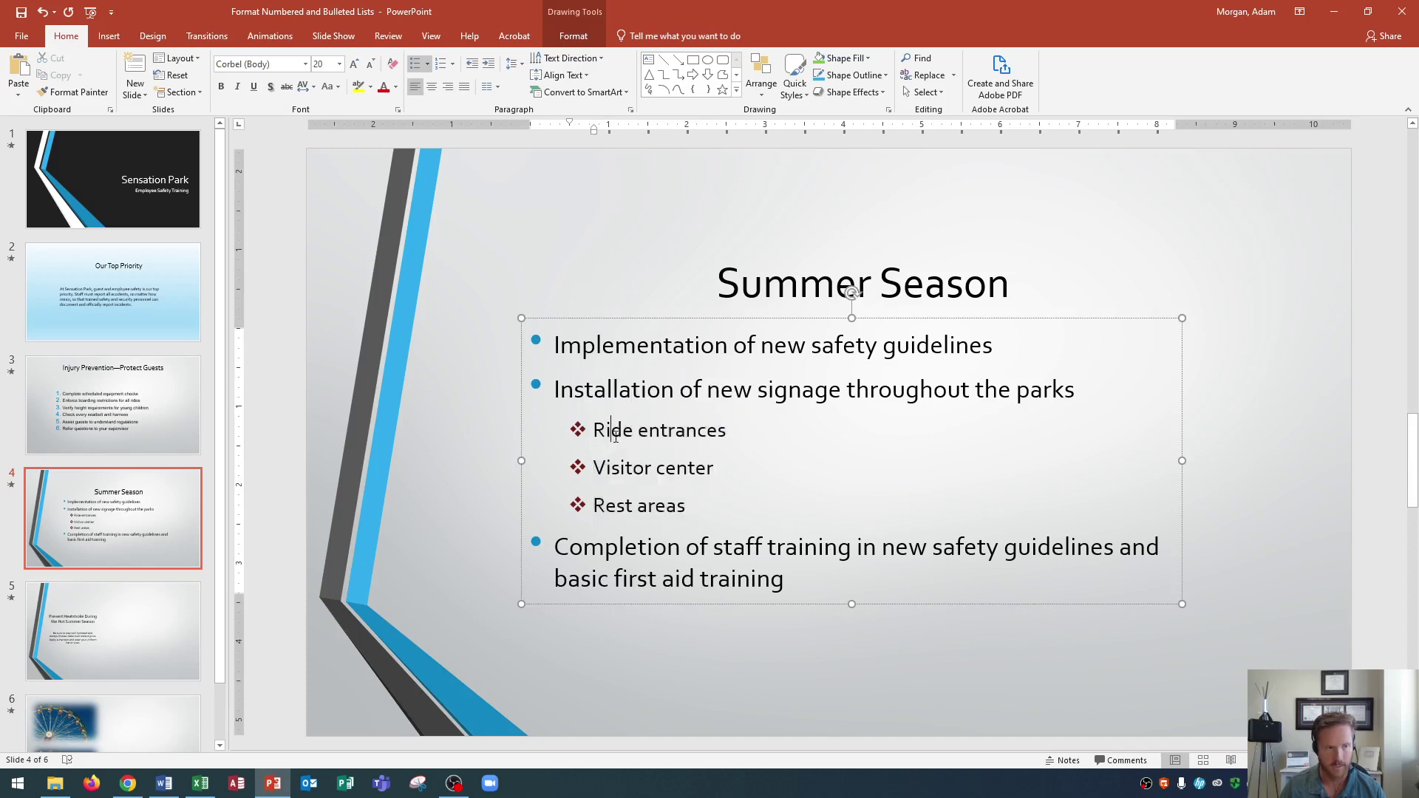
drag(596, 431, 698, 507)
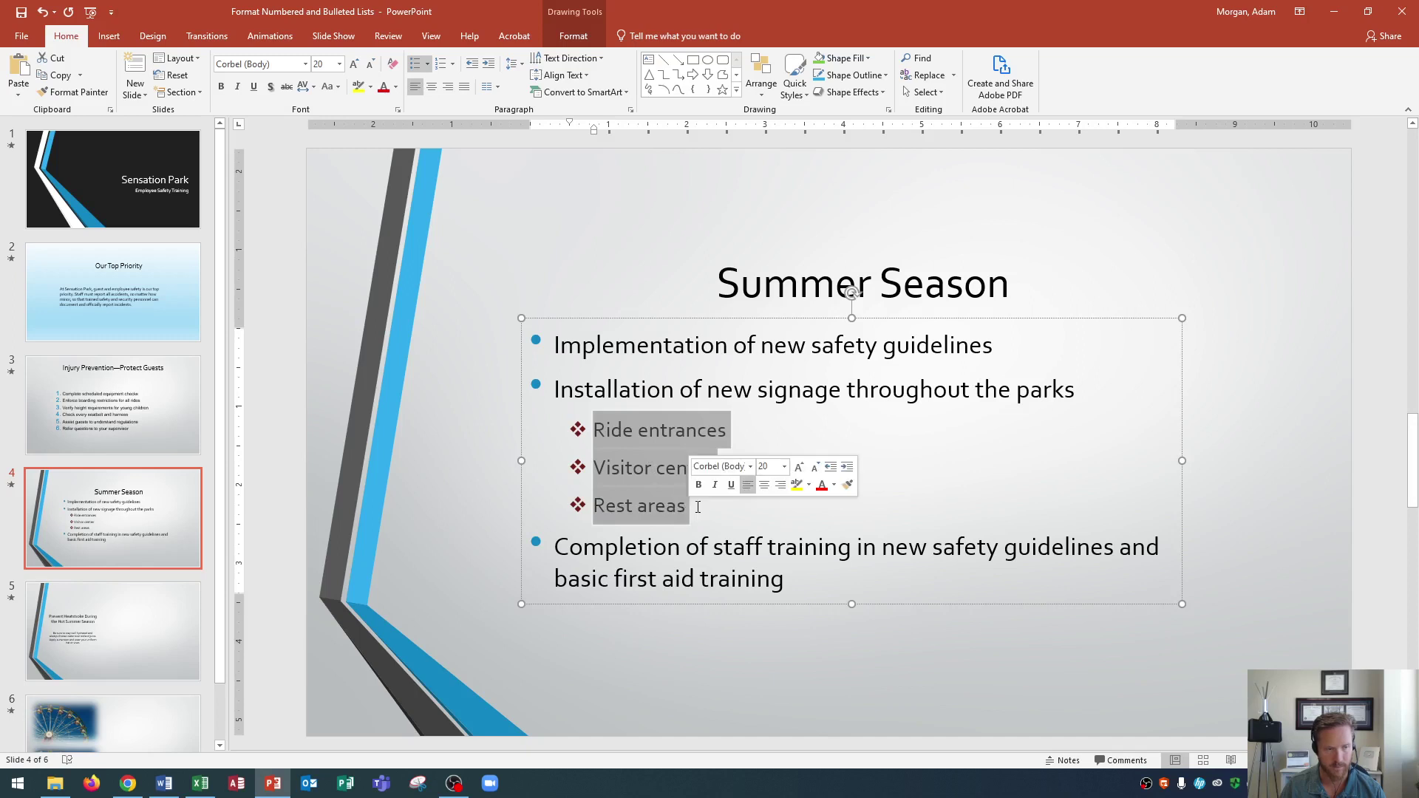
click(698, 507)
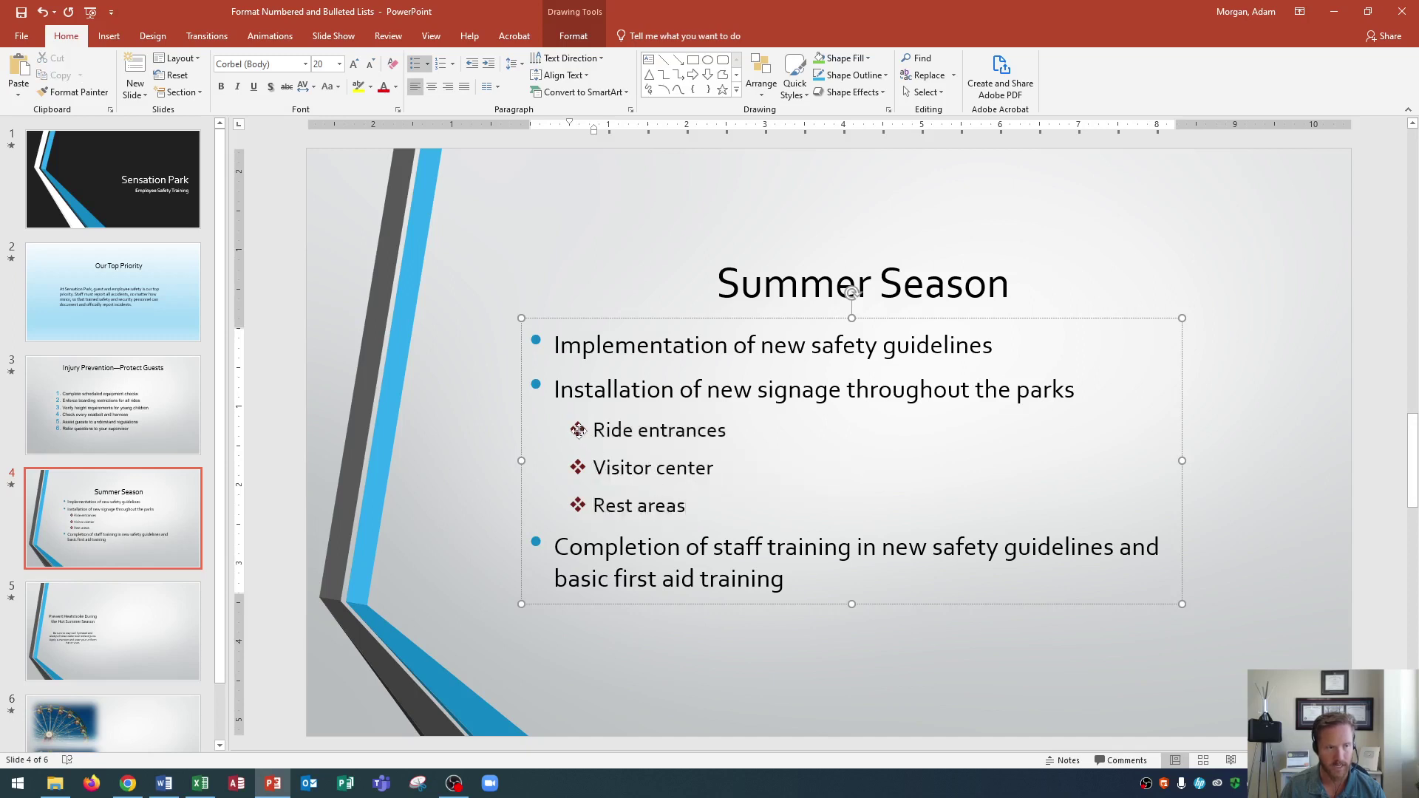
drag(578, 430, 668, 441)
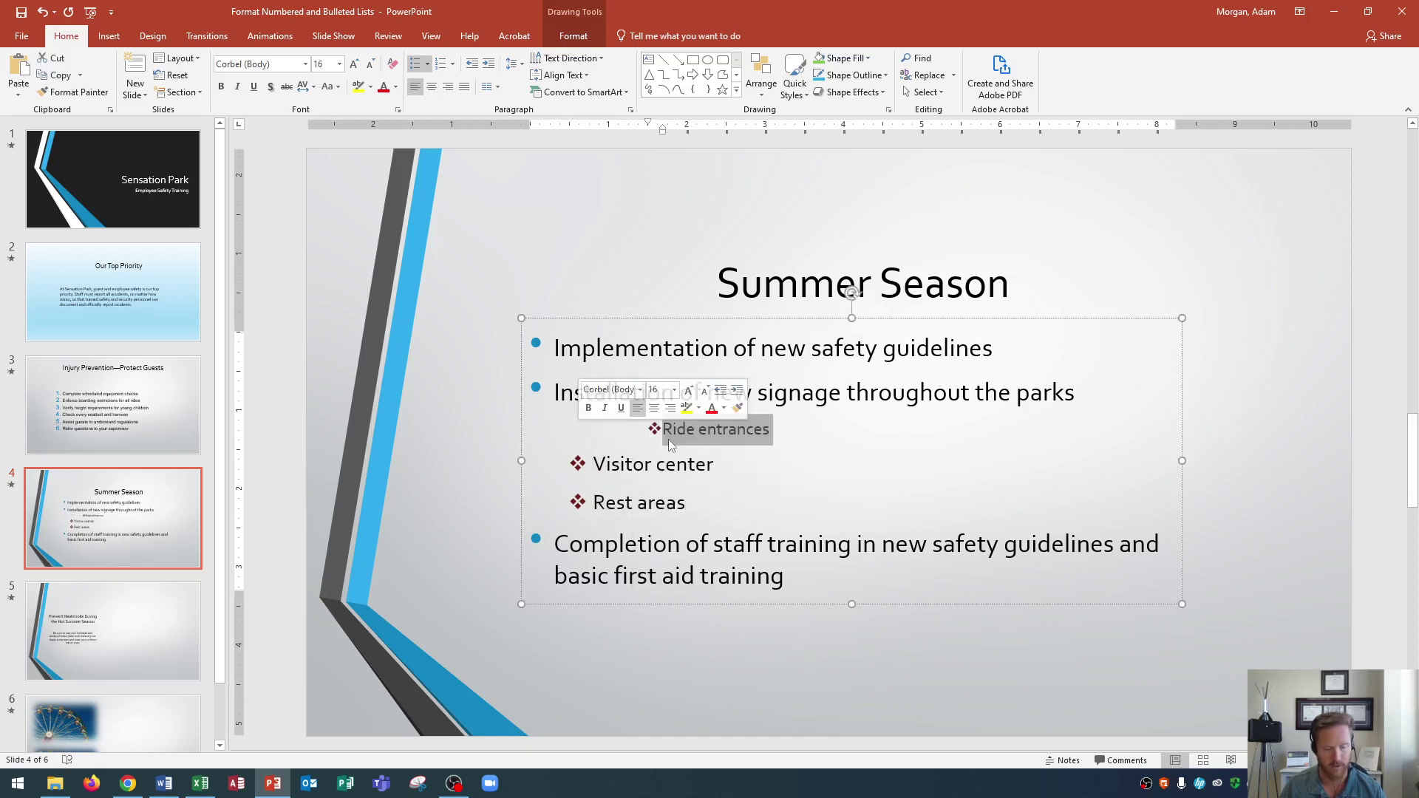
key(ctrl+z)
click(550, 428)
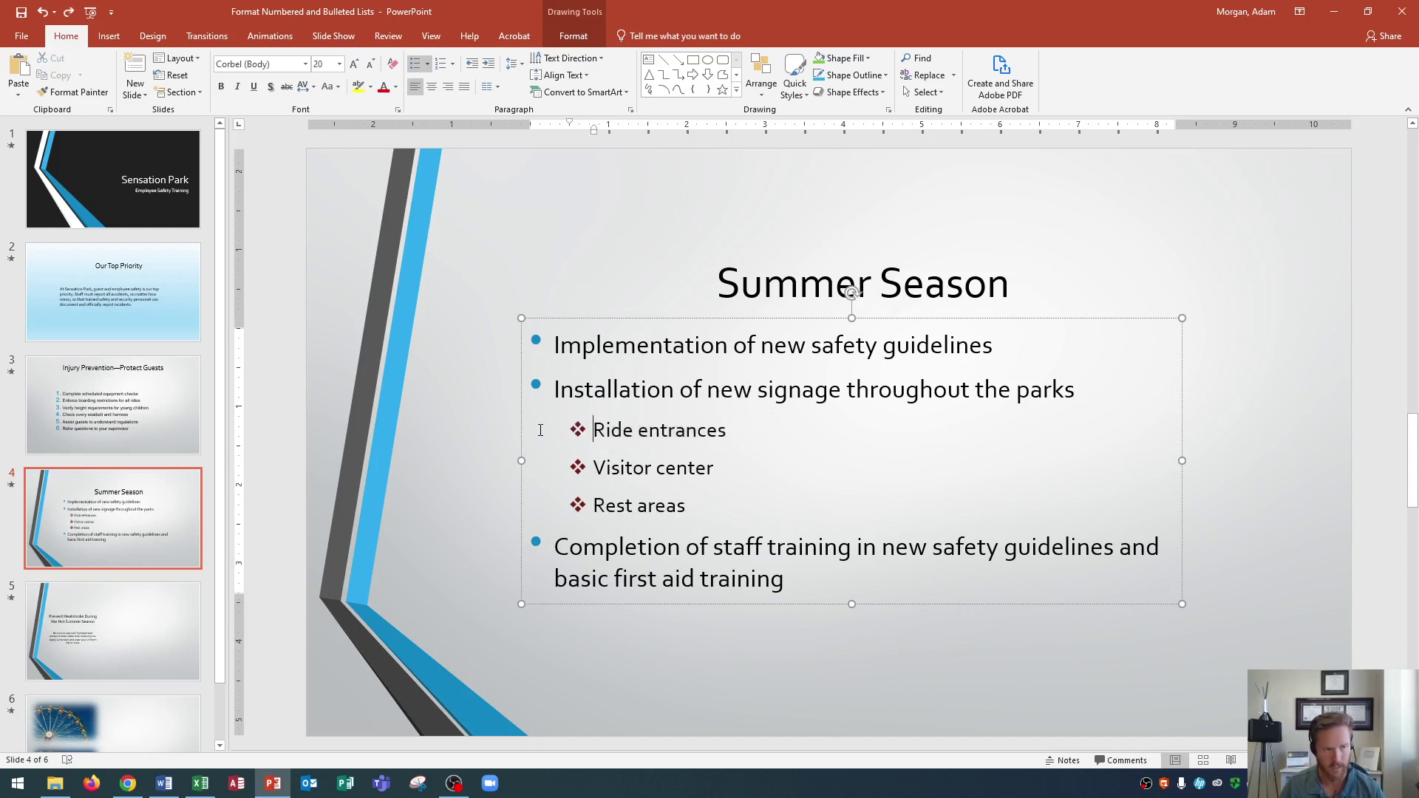
drag(552, 429, 719, 510)
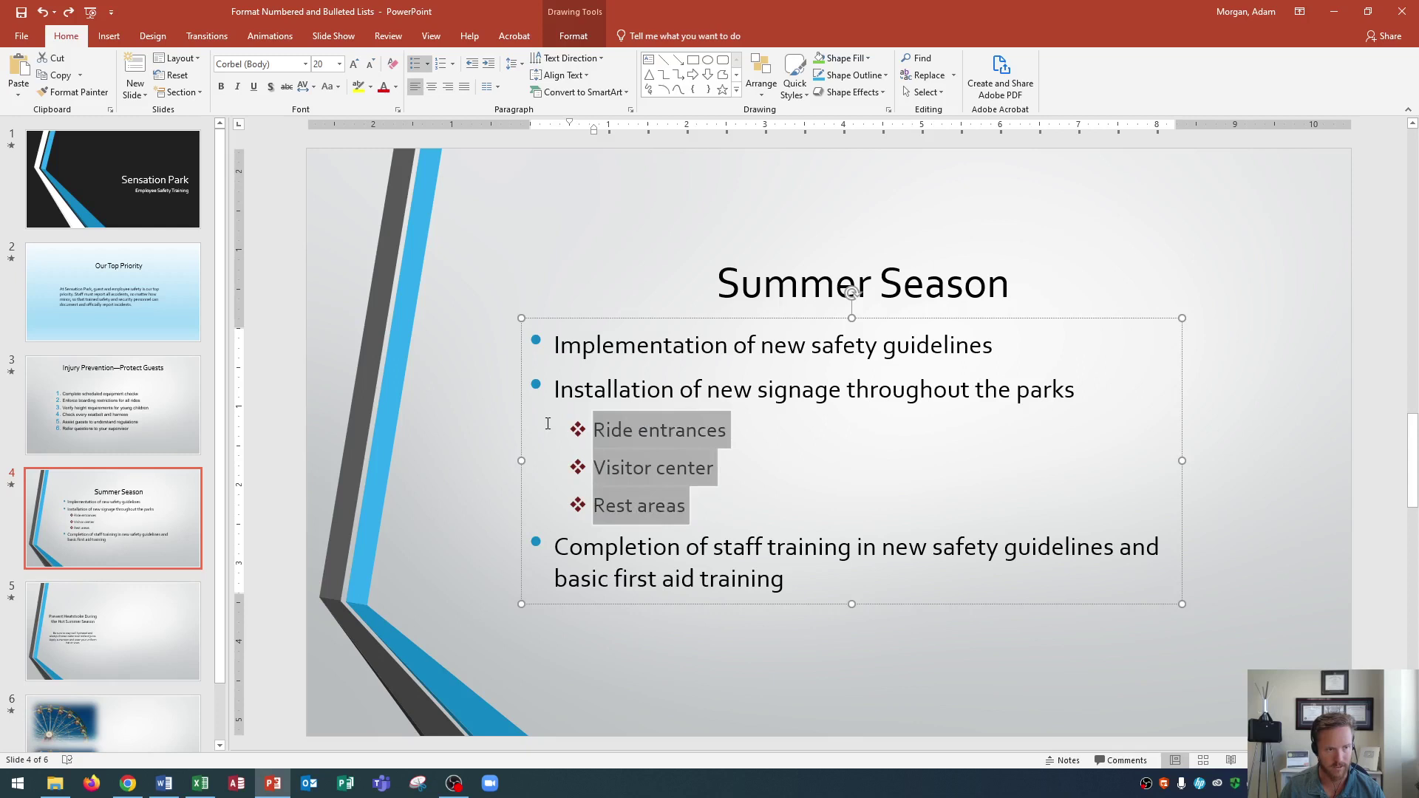
click(667, 447)
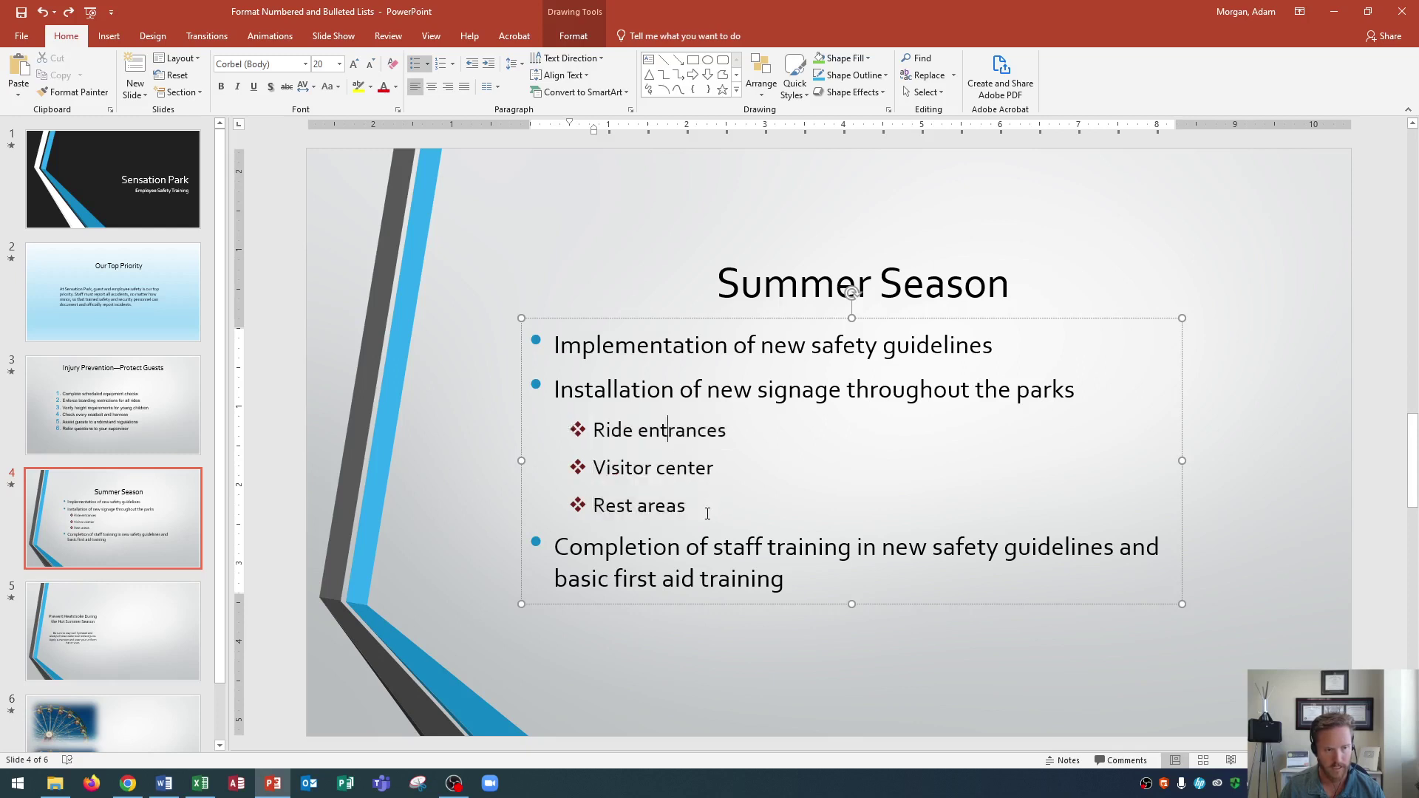
drag(693, 508, 597, 436)
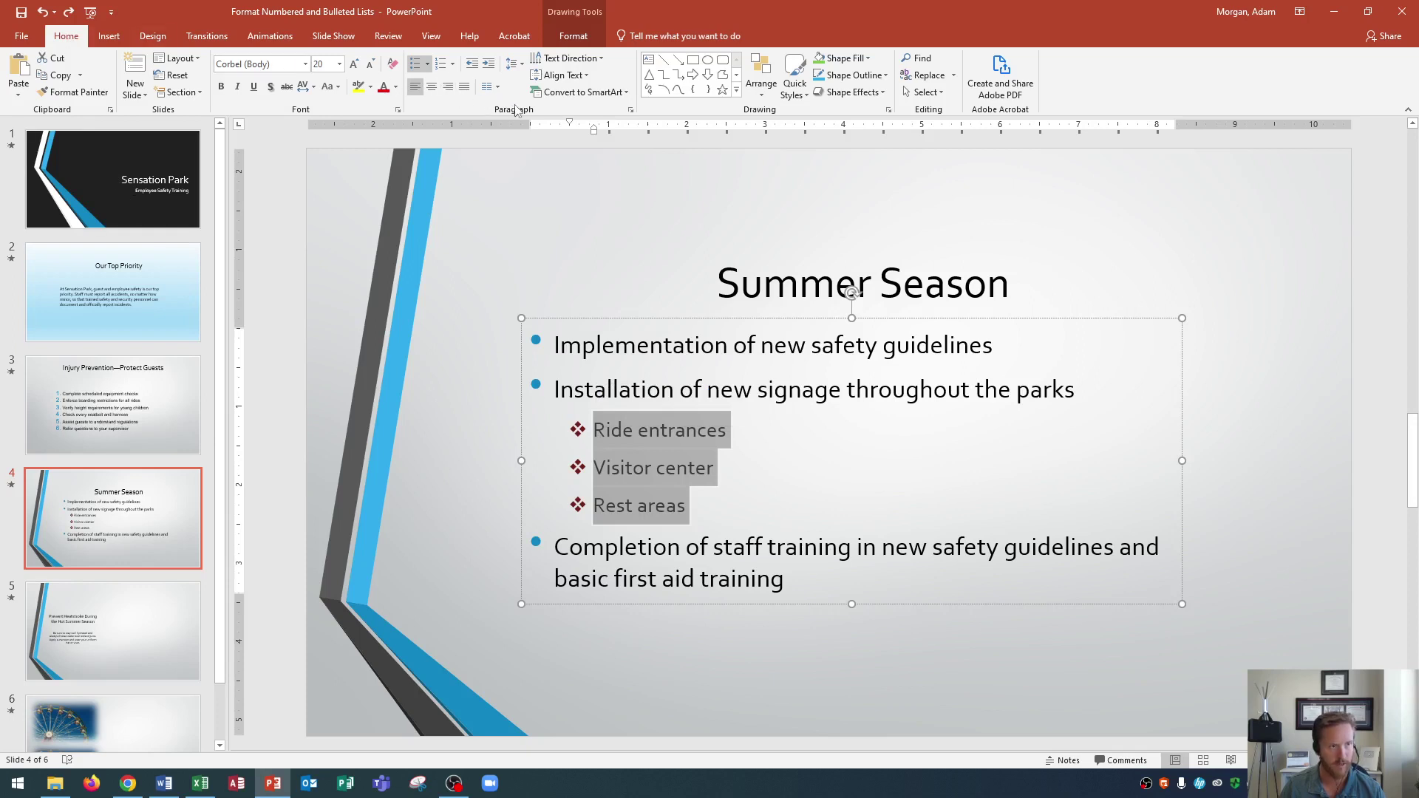
Open the bullet style gallery for the Summer Season sub-bullets
click(428, 65)
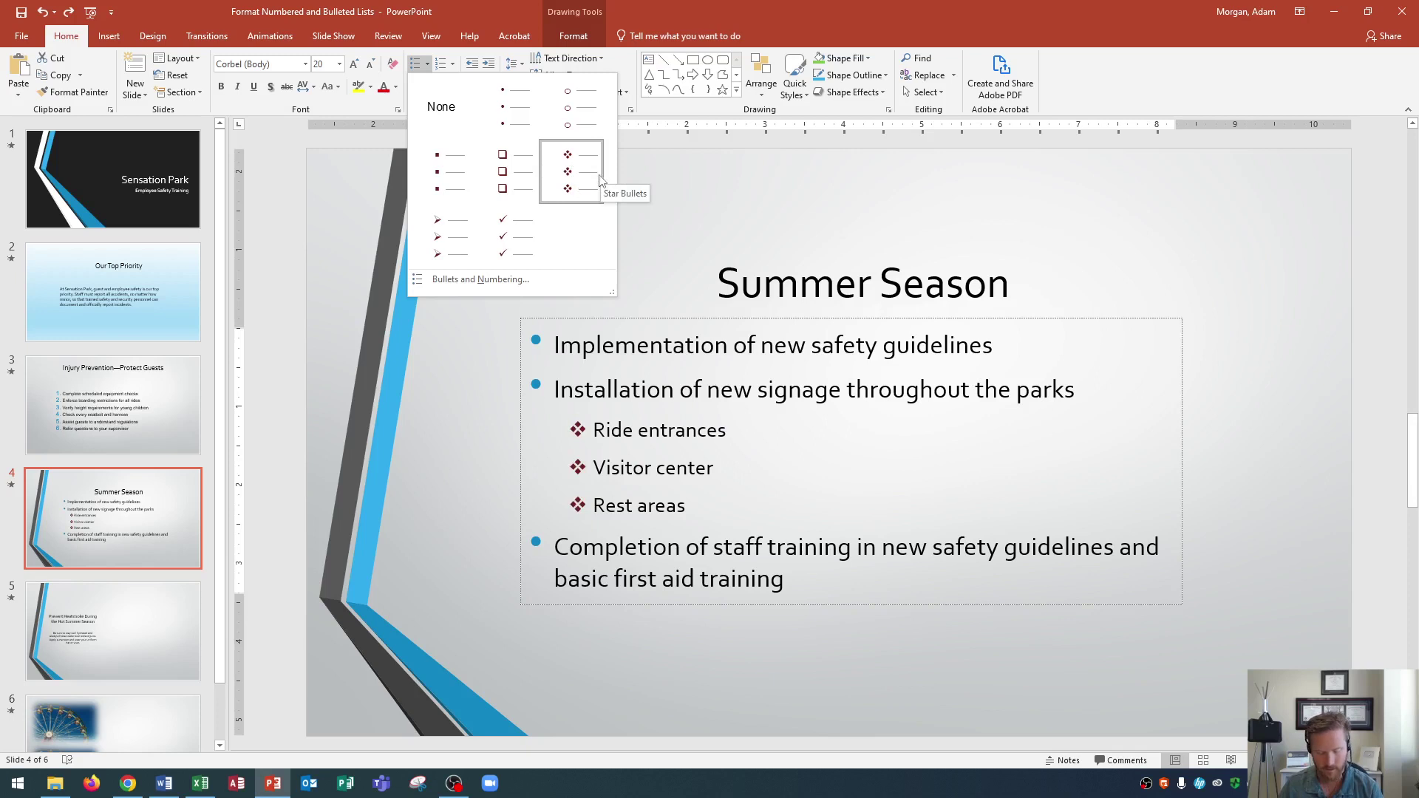
In Bullets and Numbering, choose red filled square bullets and reduce their size relative to the text
click(528, 282)
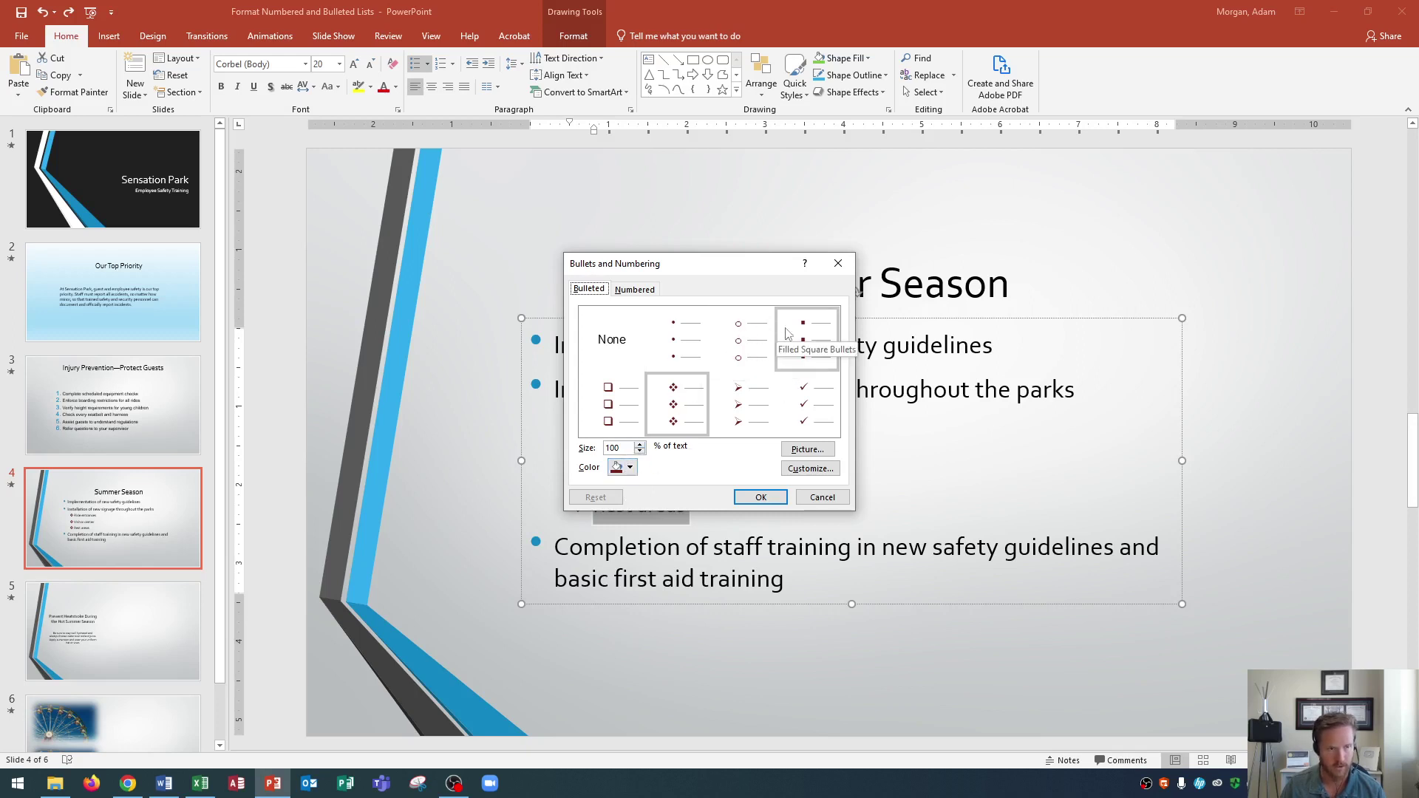
click(808, 341)
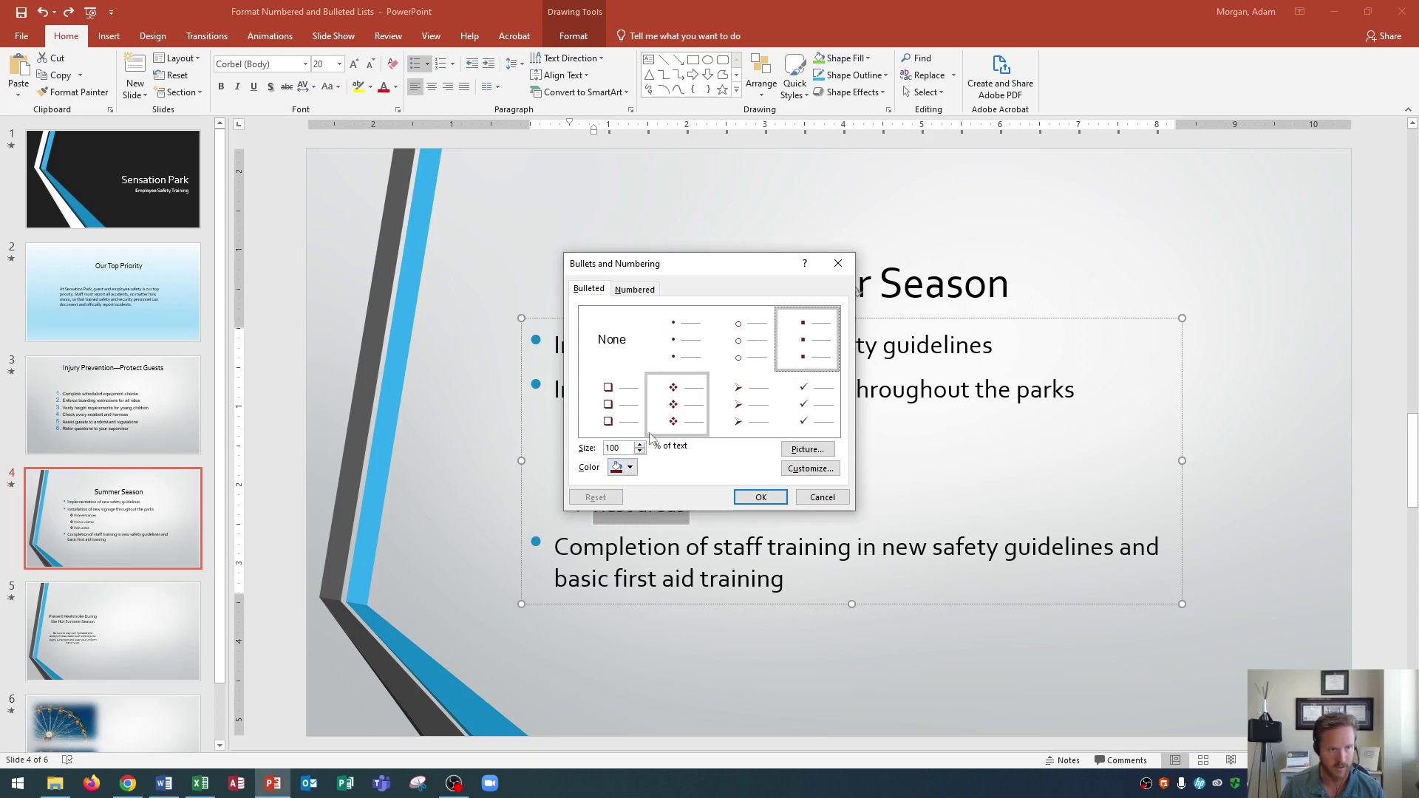
click(631, 467)
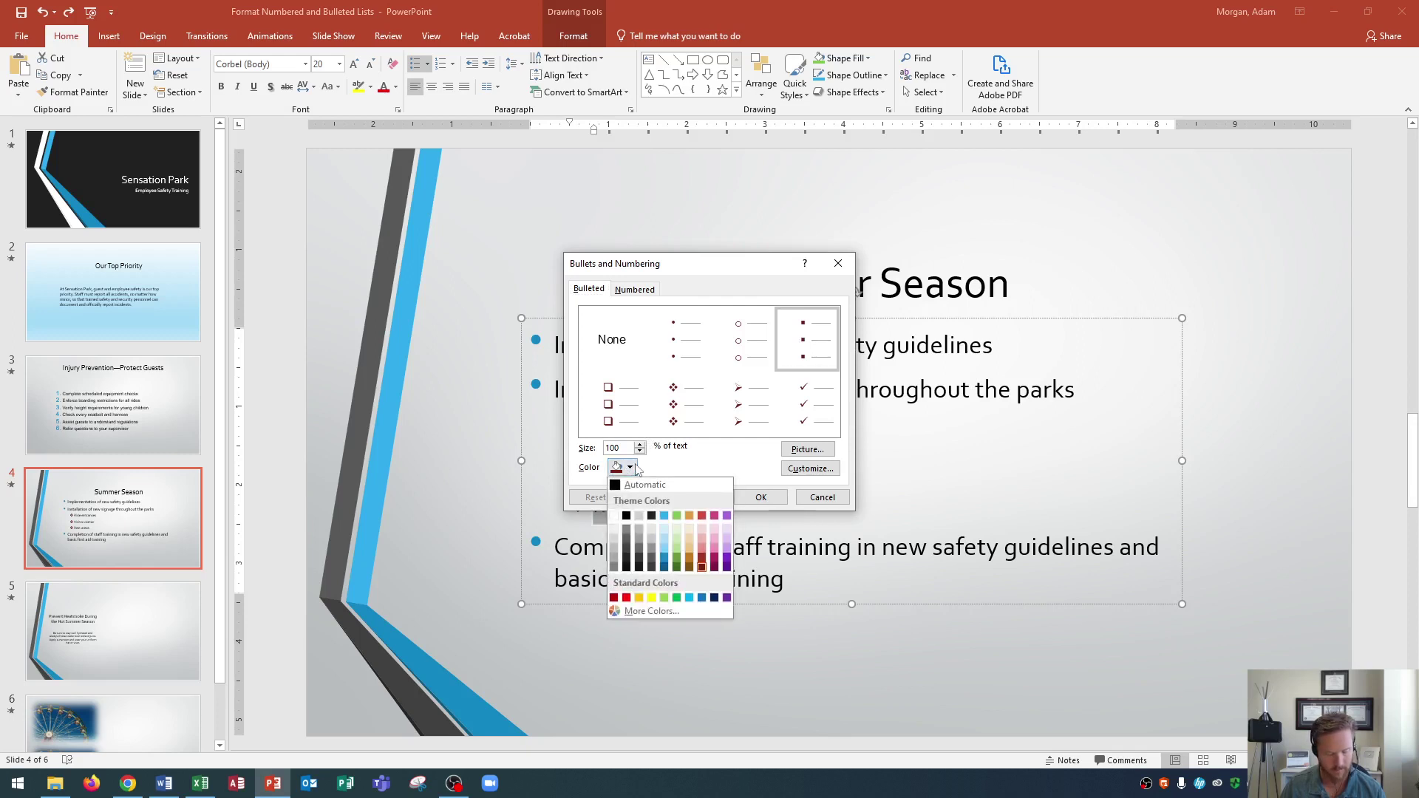
click(701, 516)
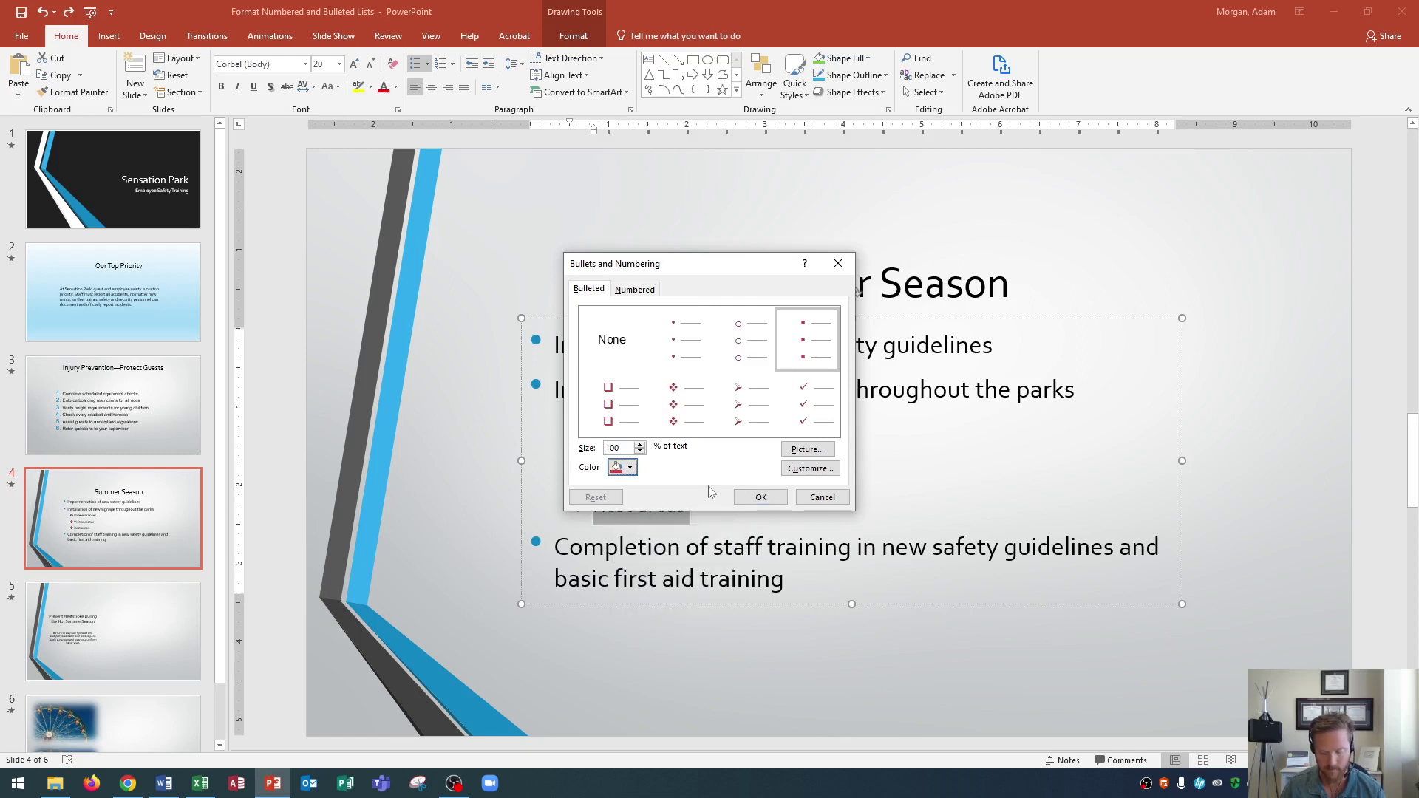
click(799, 470)
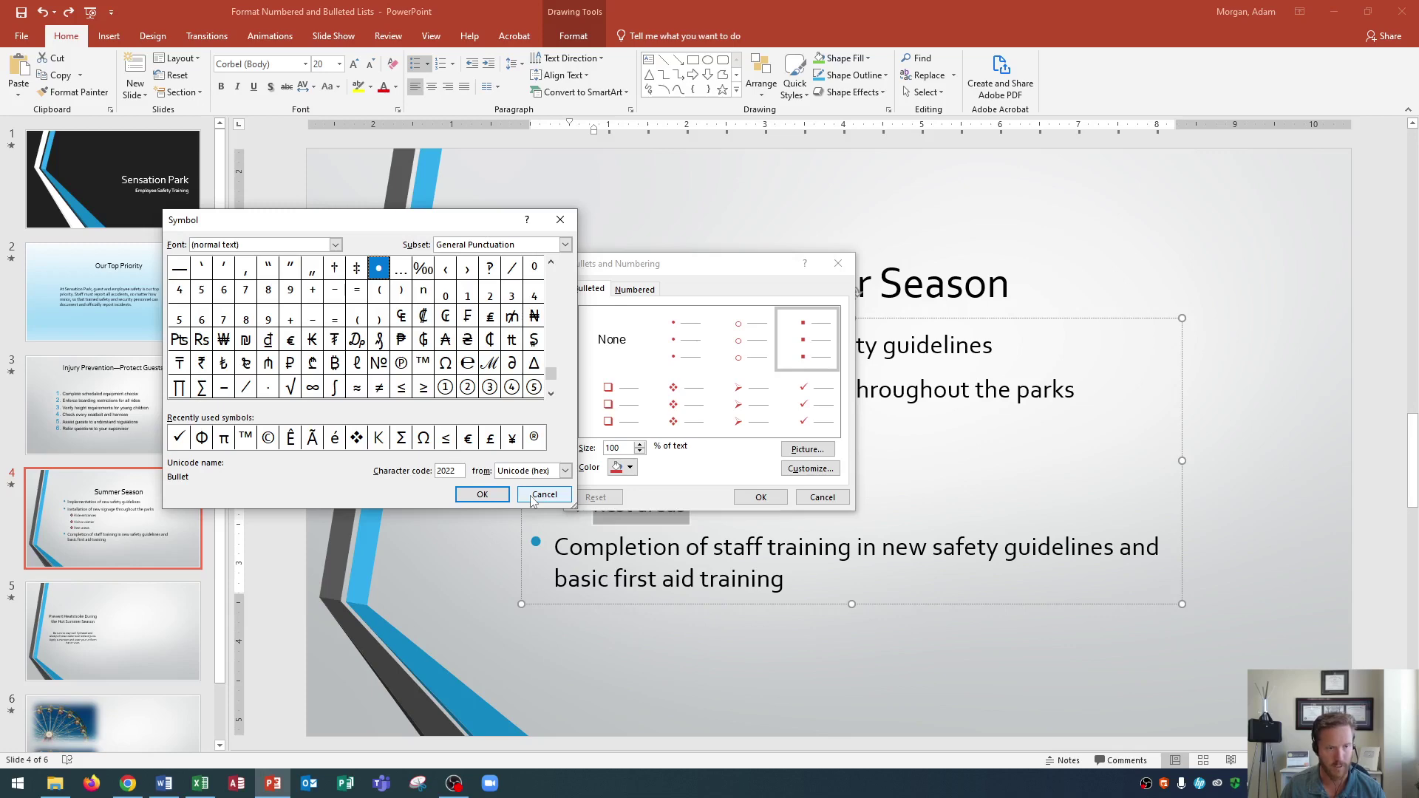
click(544, 495)
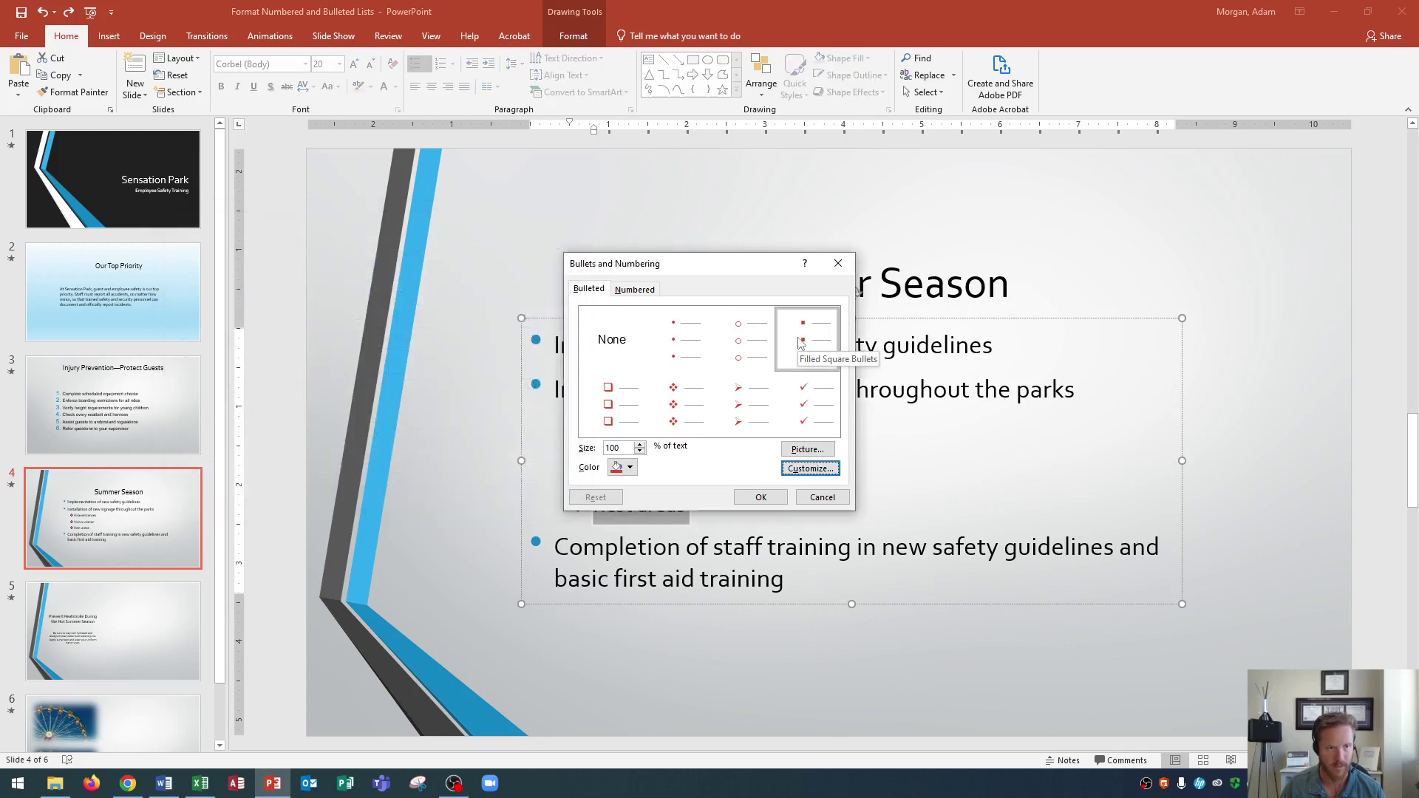
click(640, 451)
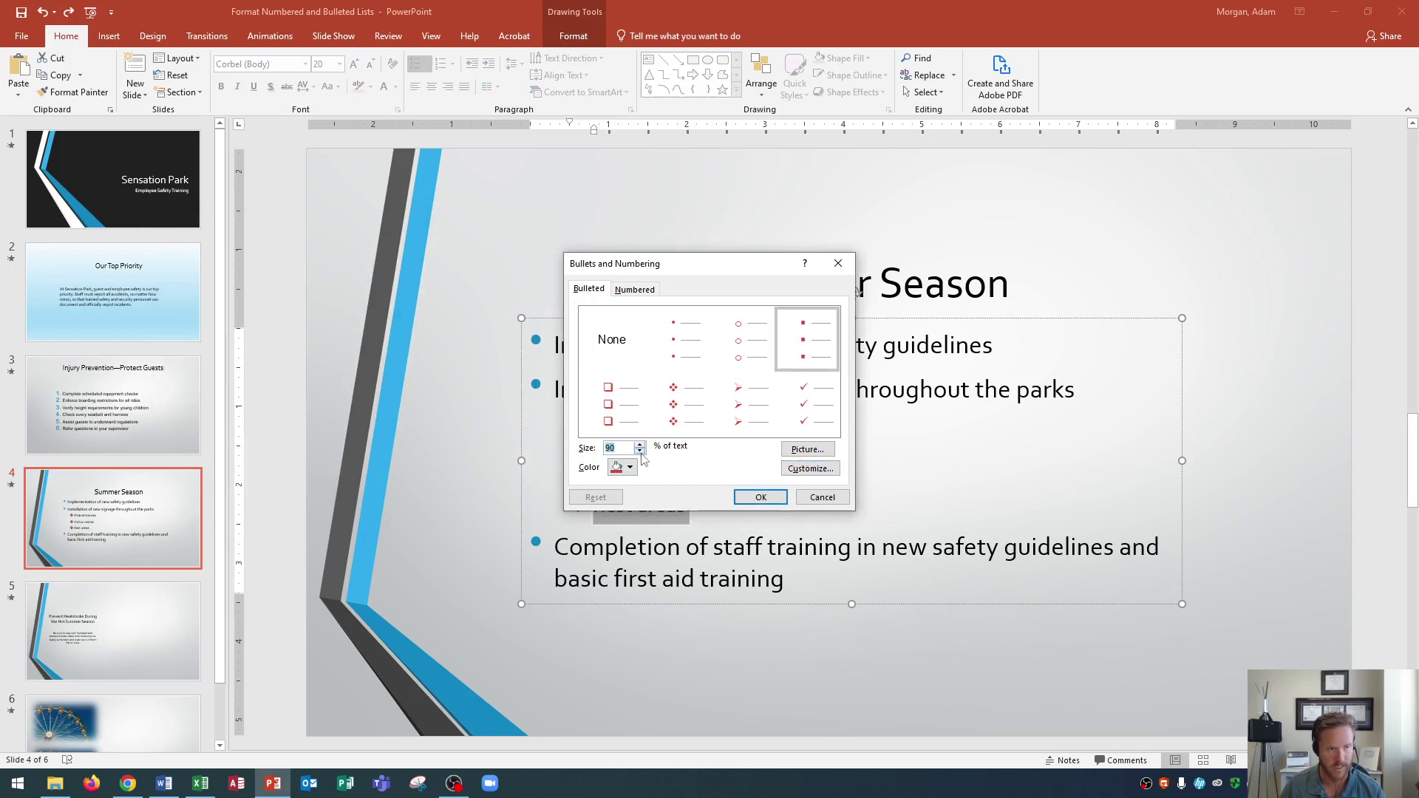